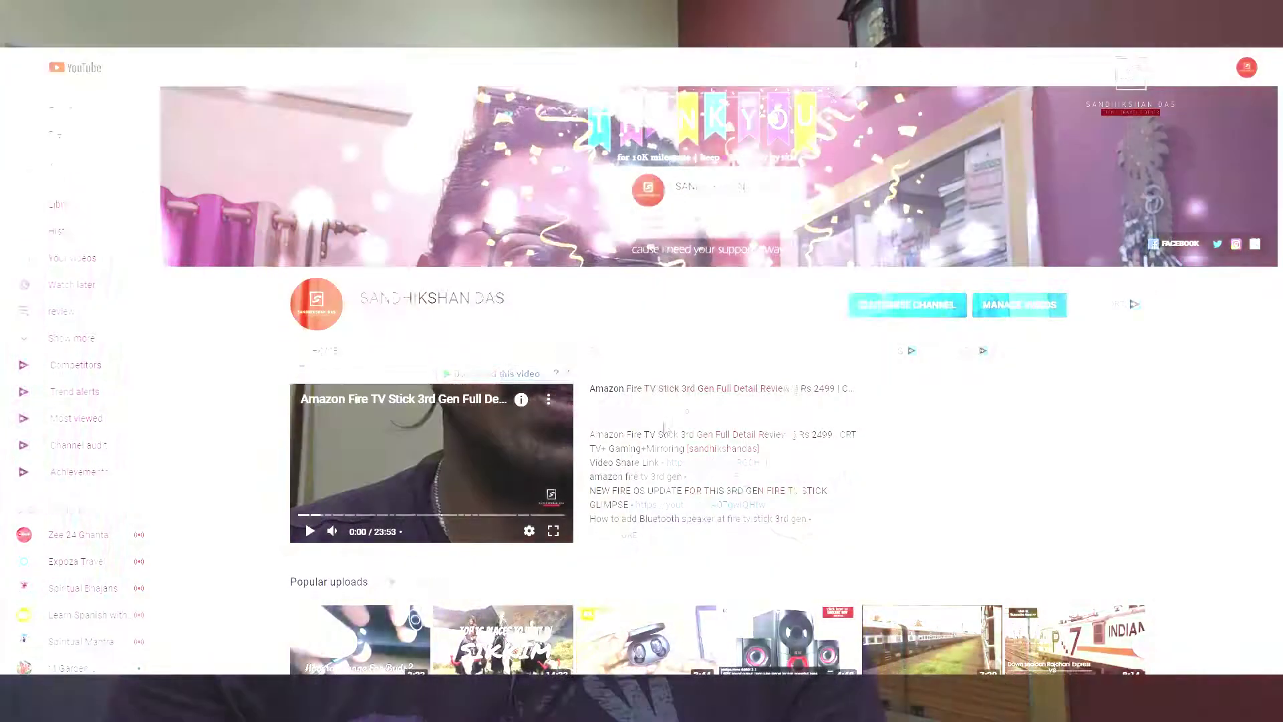
# Open the channel's analytics in YouTube Studio and switch to advanced mode.
pyautogui.scroll(-1, 700, 373)
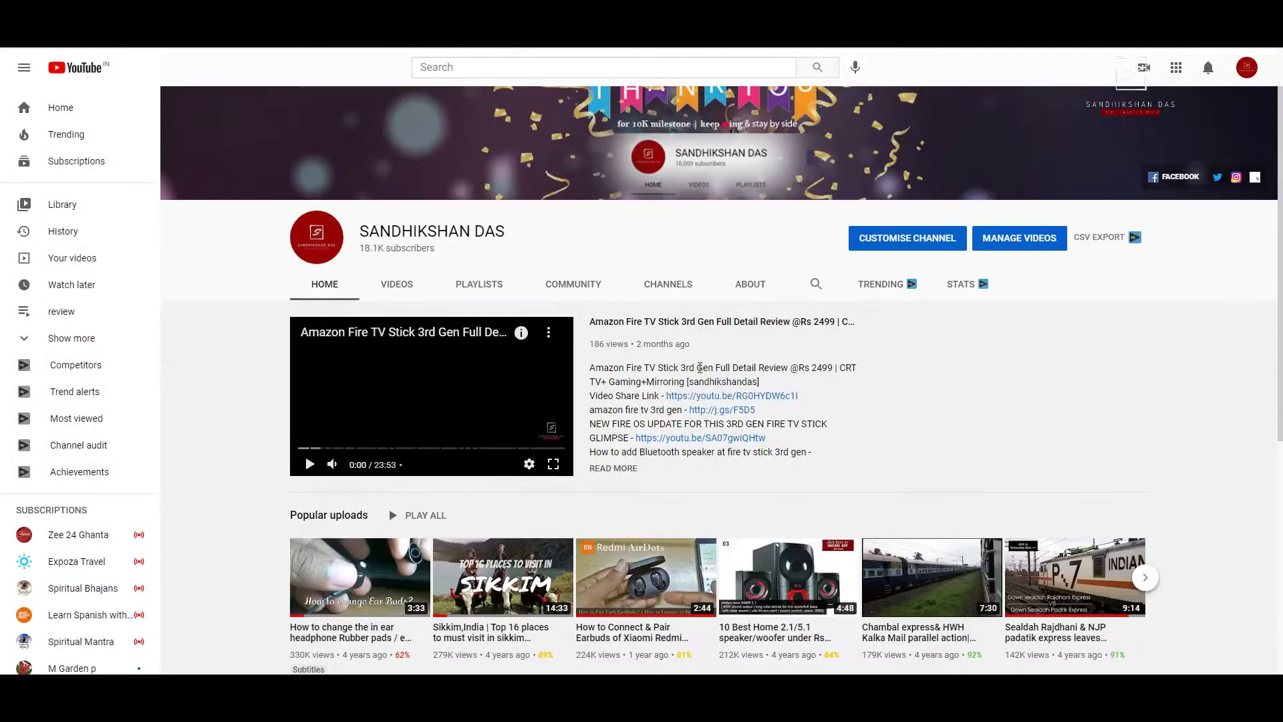
pyautogui.scroll(1, 699, 368)
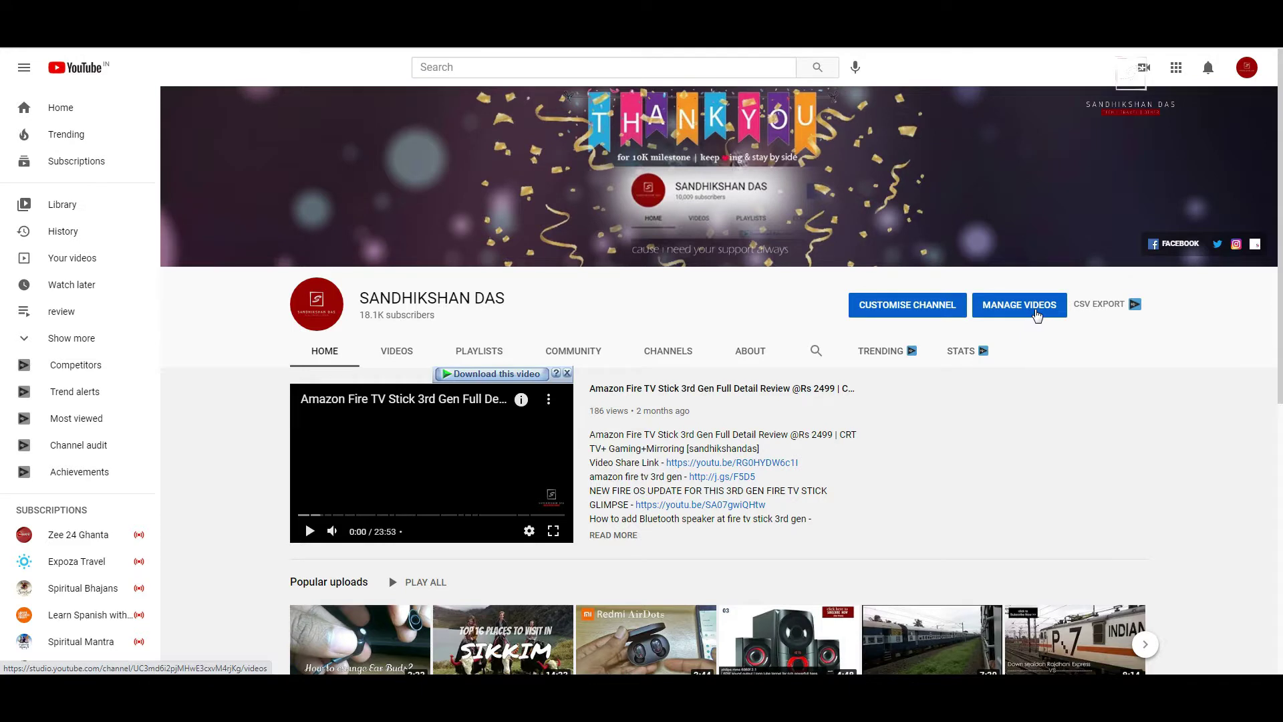
pyautogui.click(1020, 305)
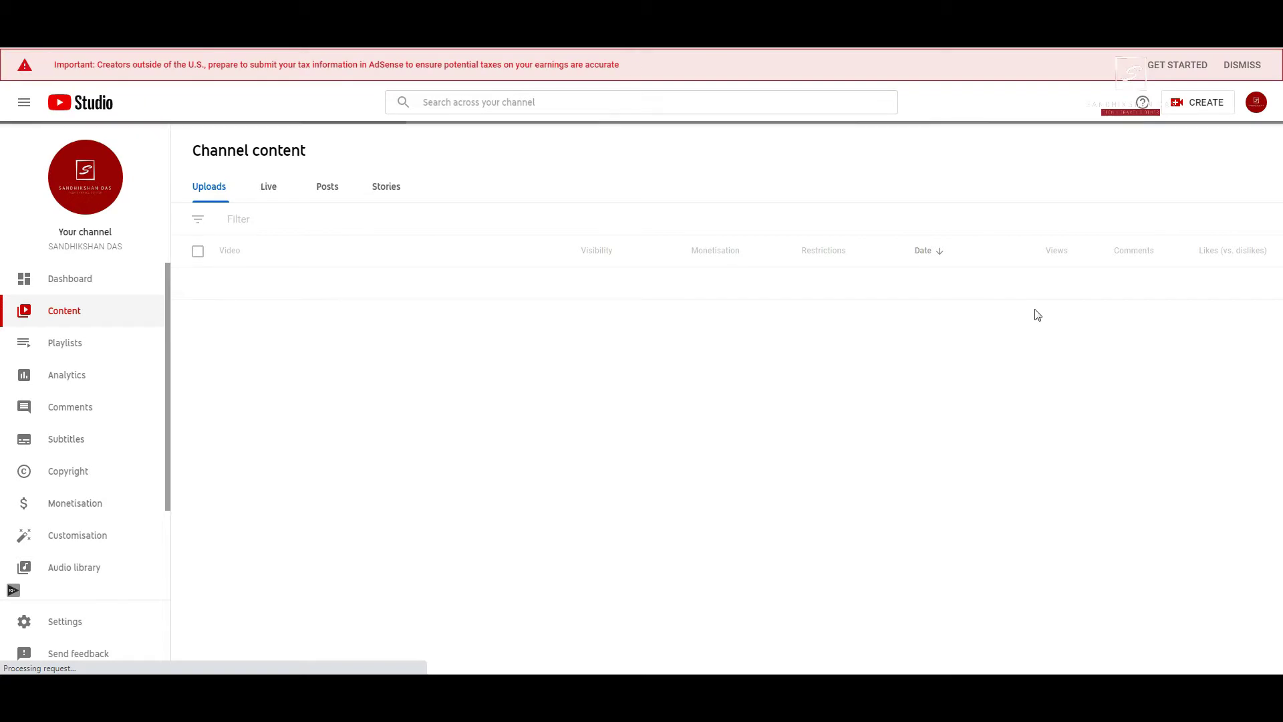
pyautogui.click(66, 375)
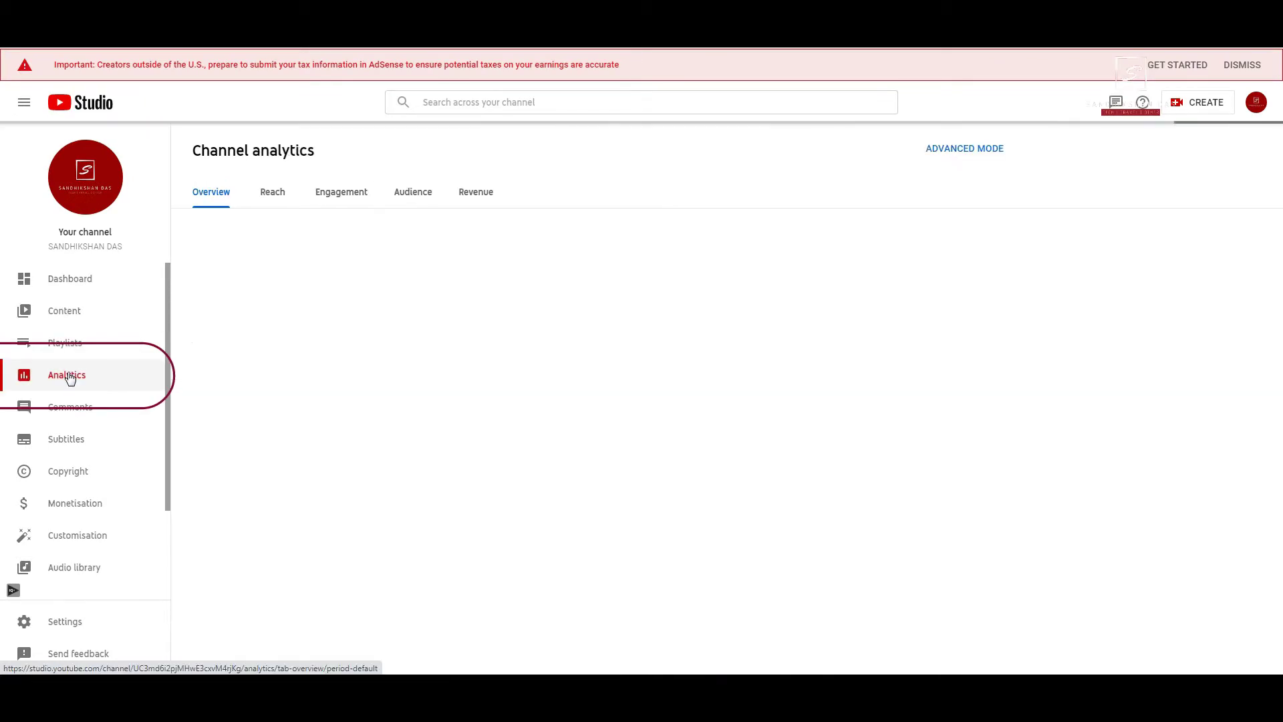
pyautogui.click(980, 155)
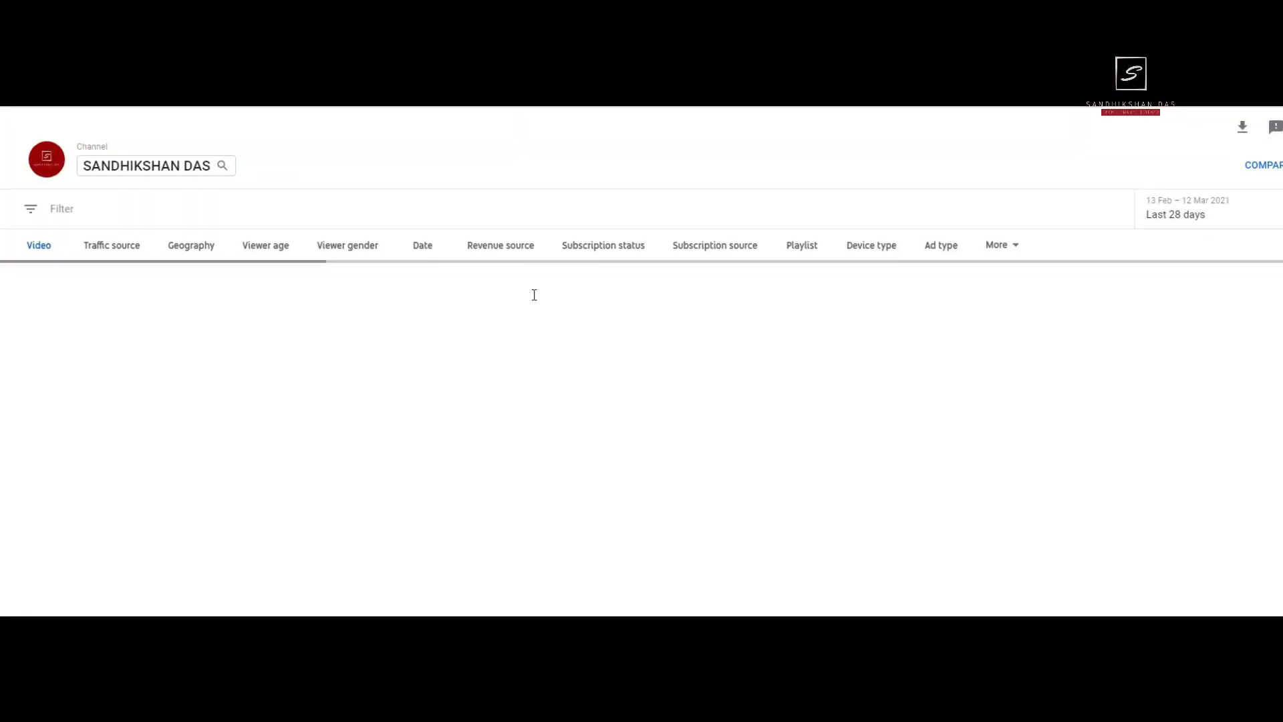
# Break the analytics report down by geography with estimated revenue as the secondary metric, for the February period.
pyautogui.click(189, 248)
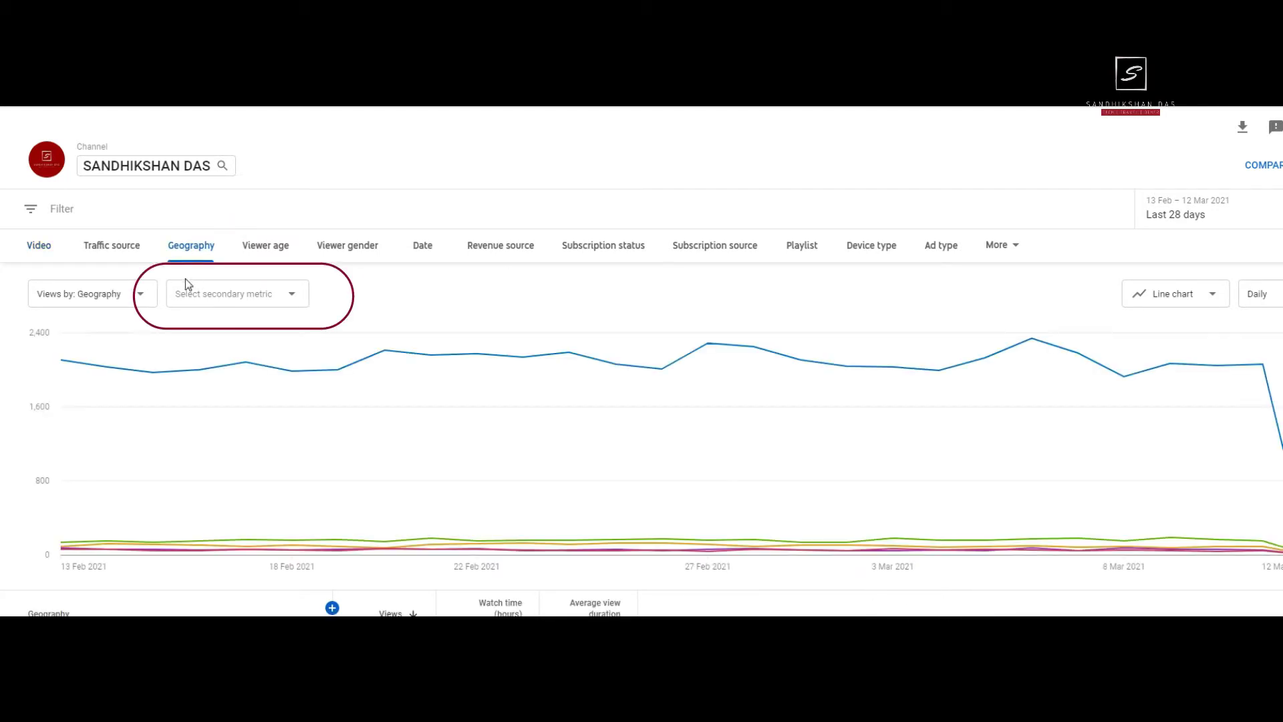
pyautogui.click(223, 294)
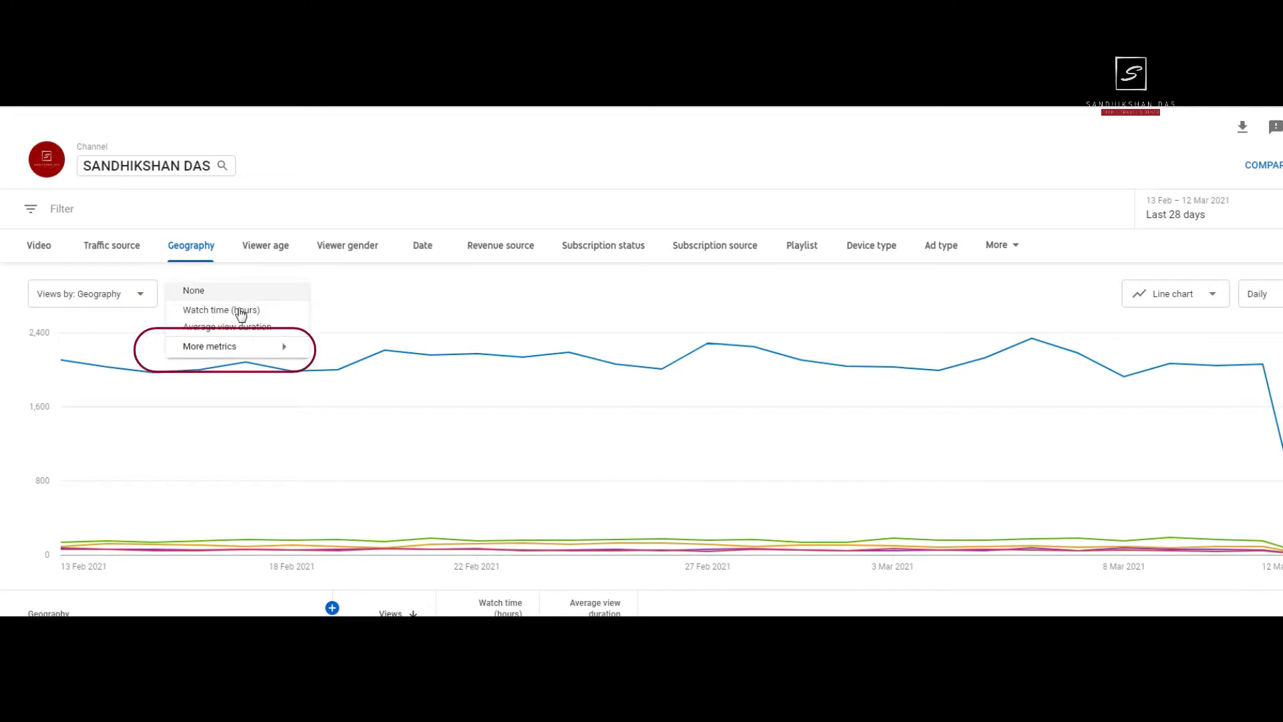
pyautogui.click(237, 347)
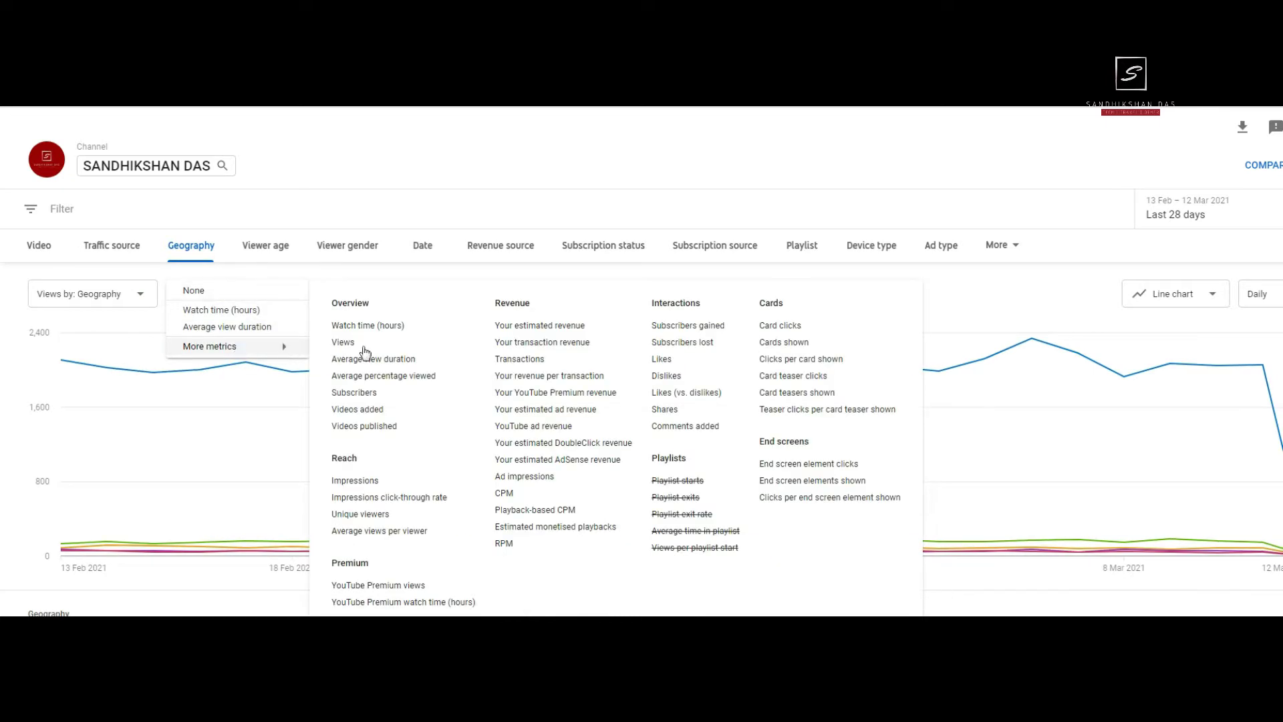
pyautogui.click(540, 326)
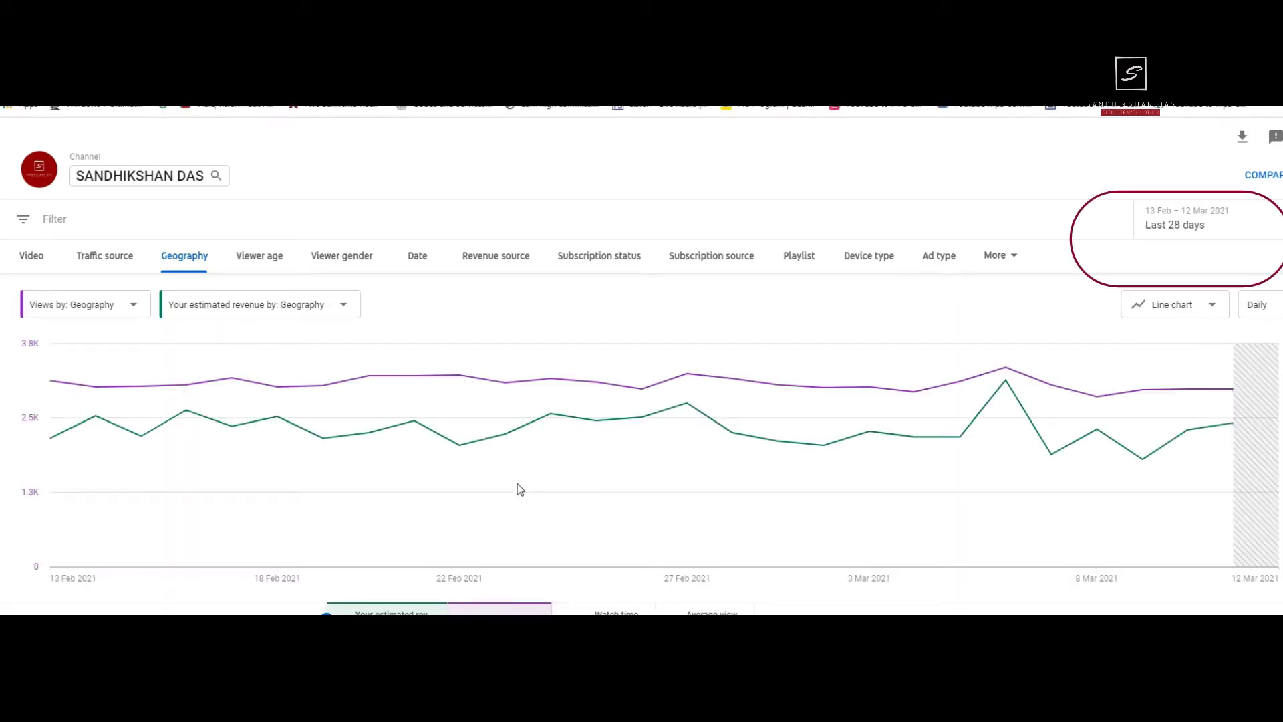
pyautogui.click(1261, 233)
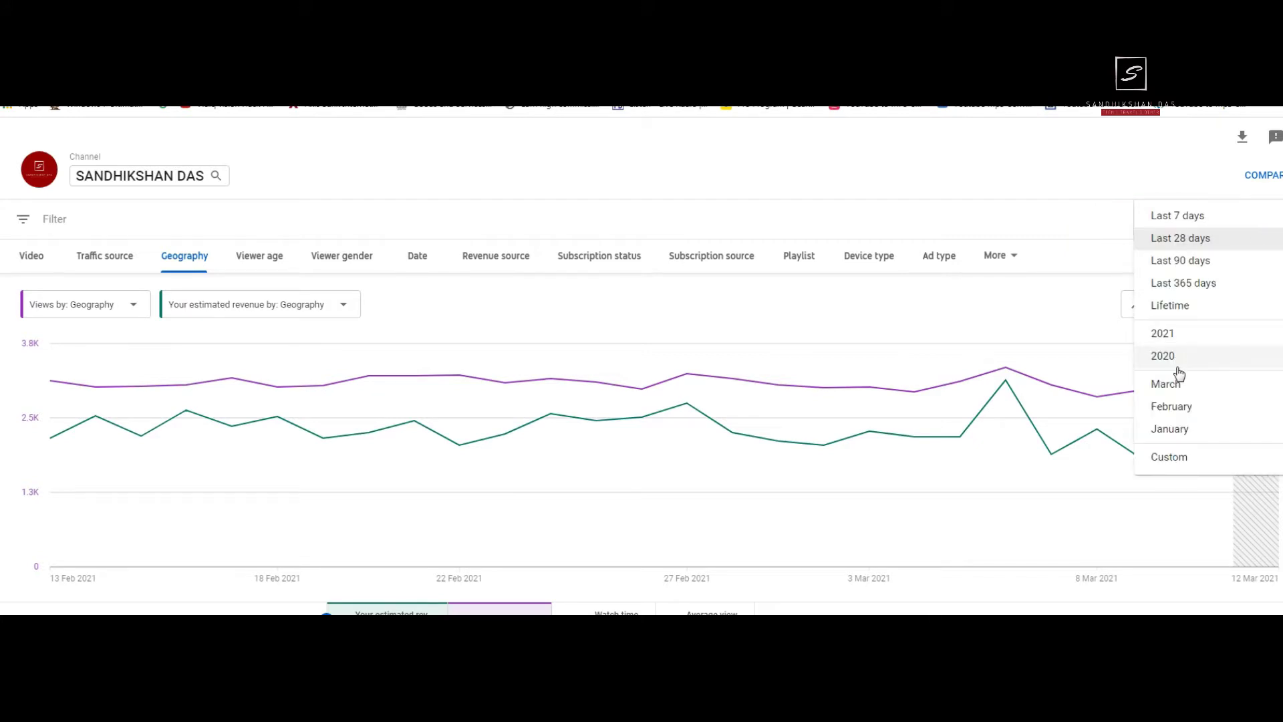
pyautogui.click(1177, 407)
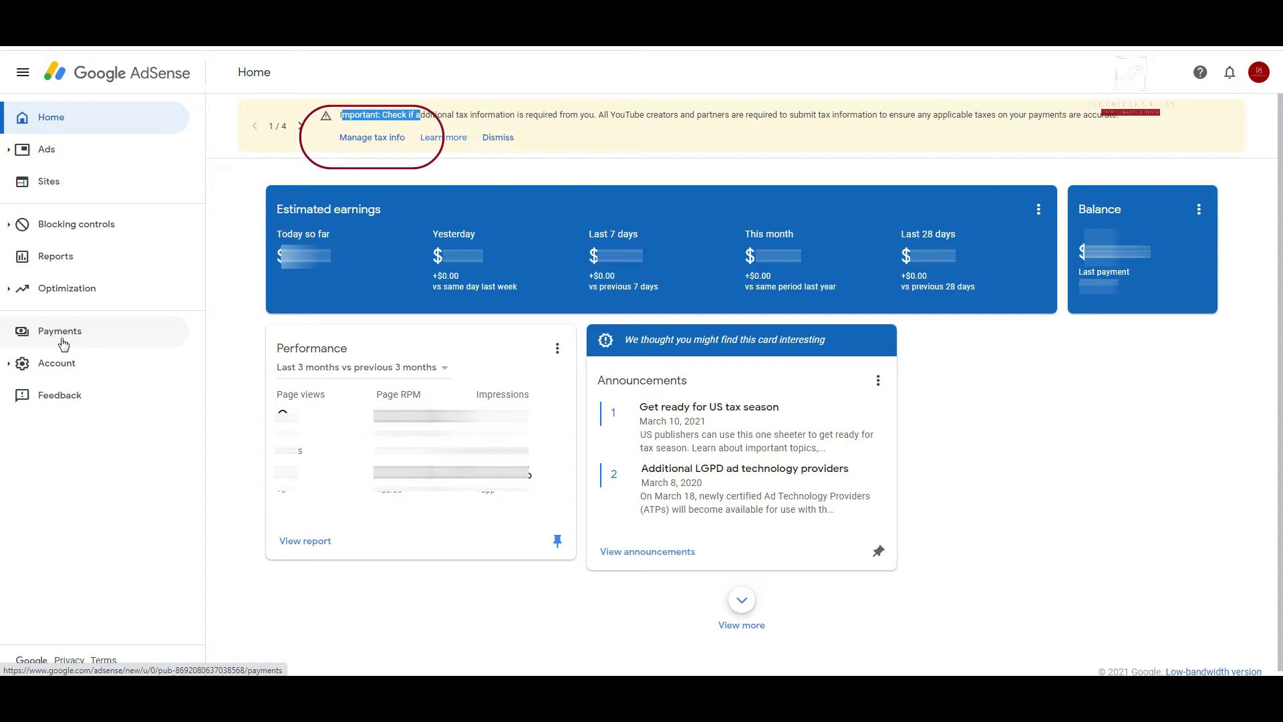
# In Google AdSense, start adding United States tax info from the payments settings and verify the identity with the account password.
pyautogui.click(63, 344)
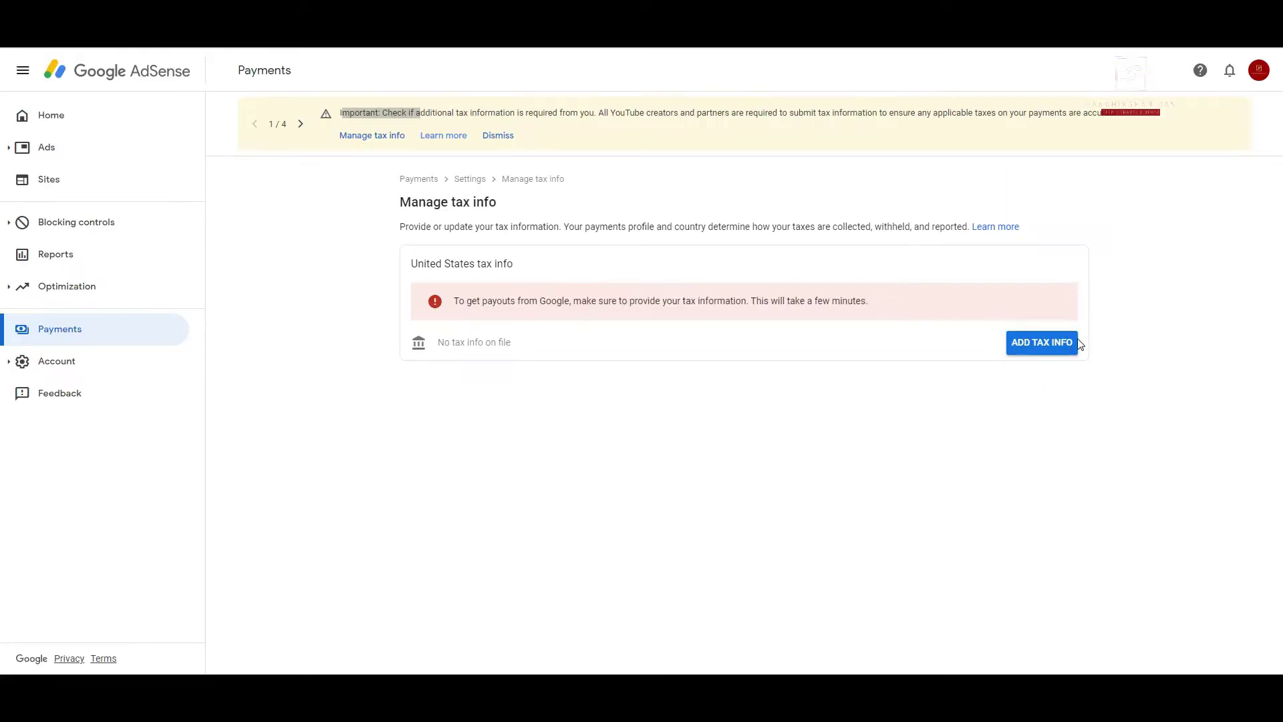
pyautogui.click(1031, 353)
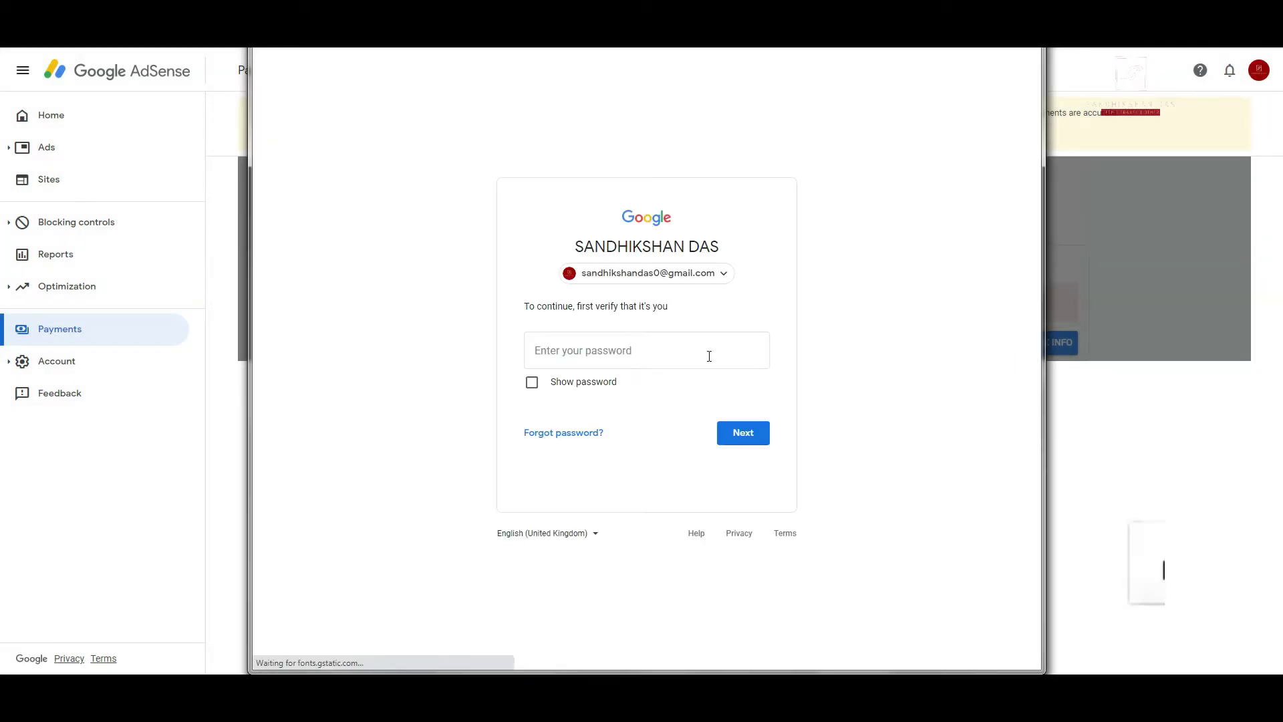
pyautogui.click(593, 355)
pyautogui.click(592, 403)
pyautogui.click(739, 434)
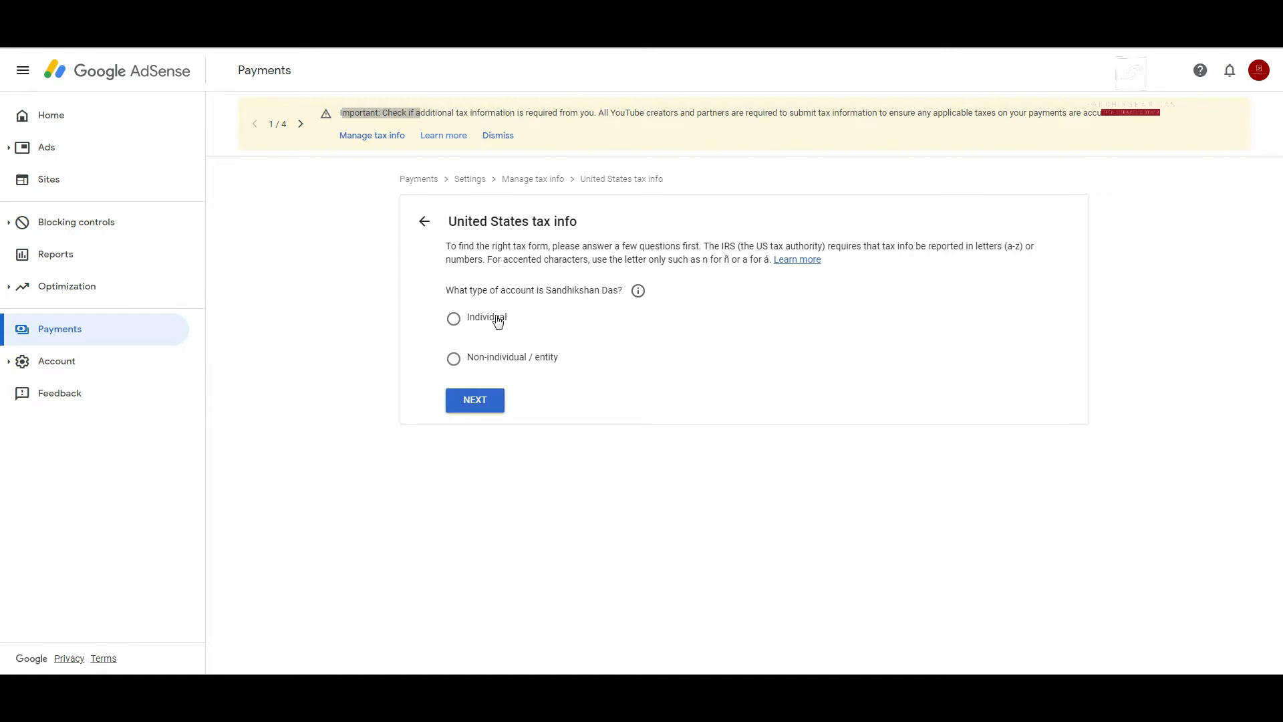
# Read the explanation of the account types and set the account type to Individual.
pyautogui.click(638, 292)
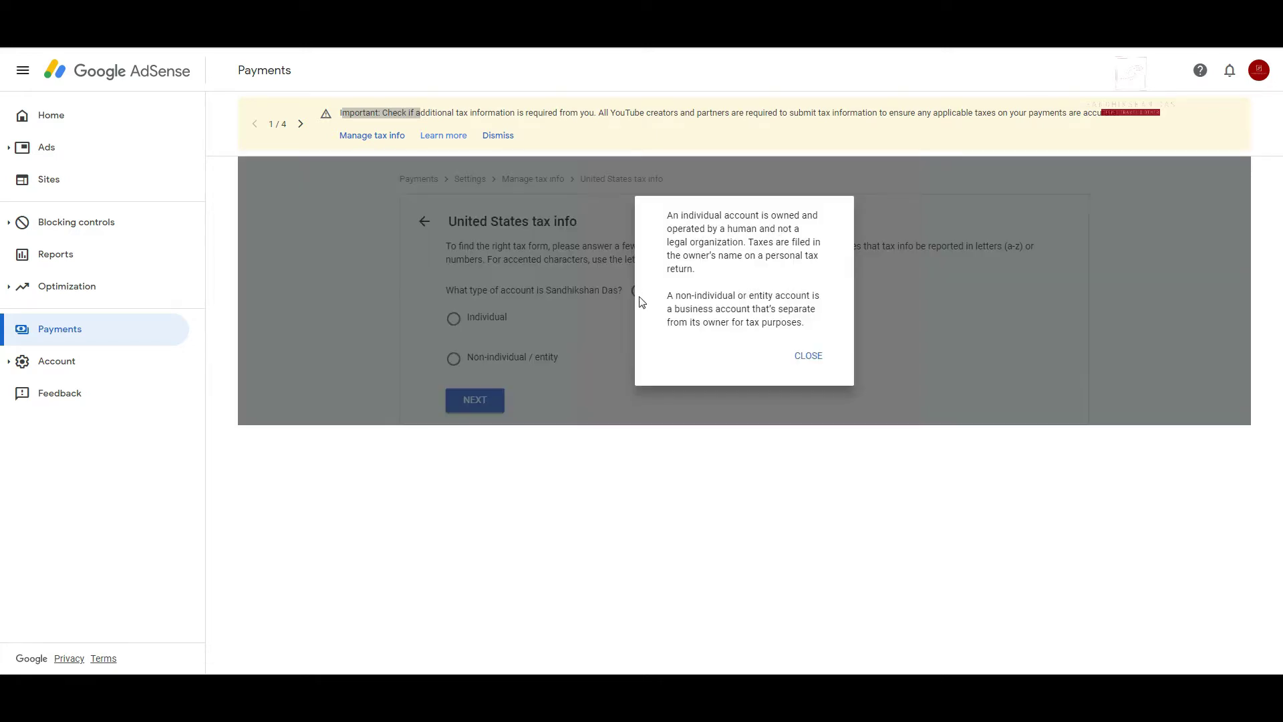
pyautogui.click(807, 355)
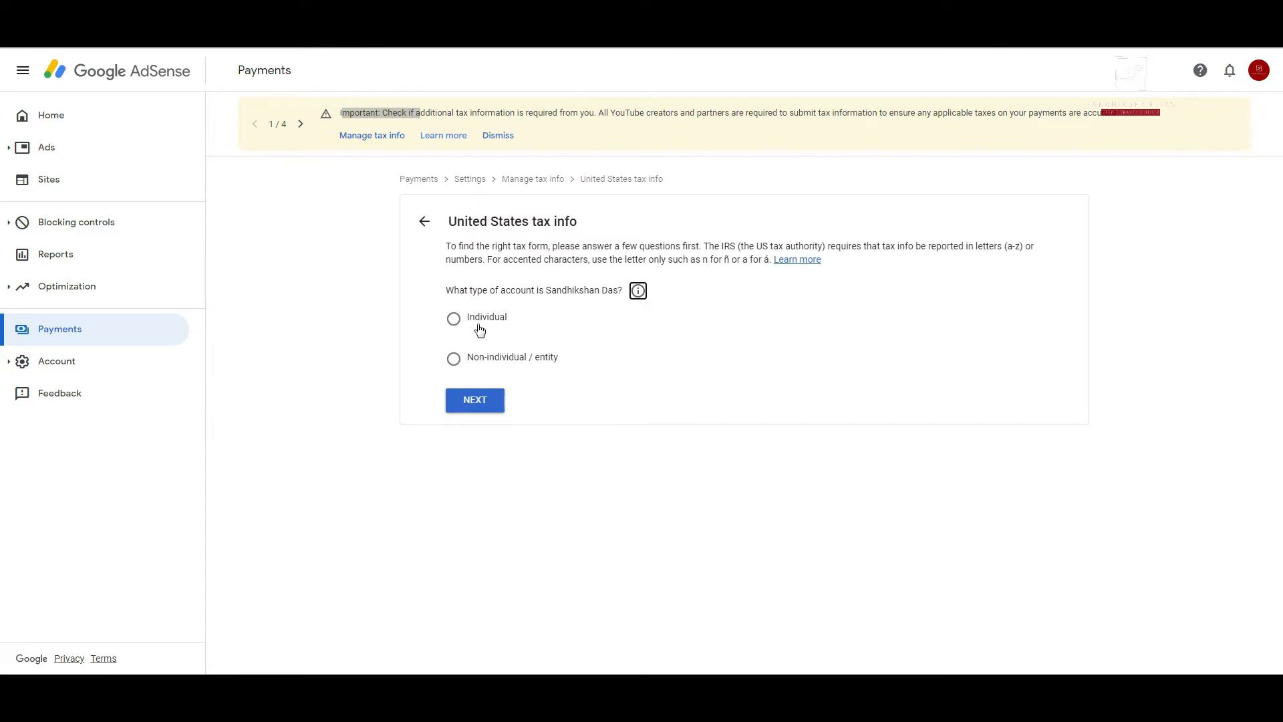
pyautogui.click(454, 319)
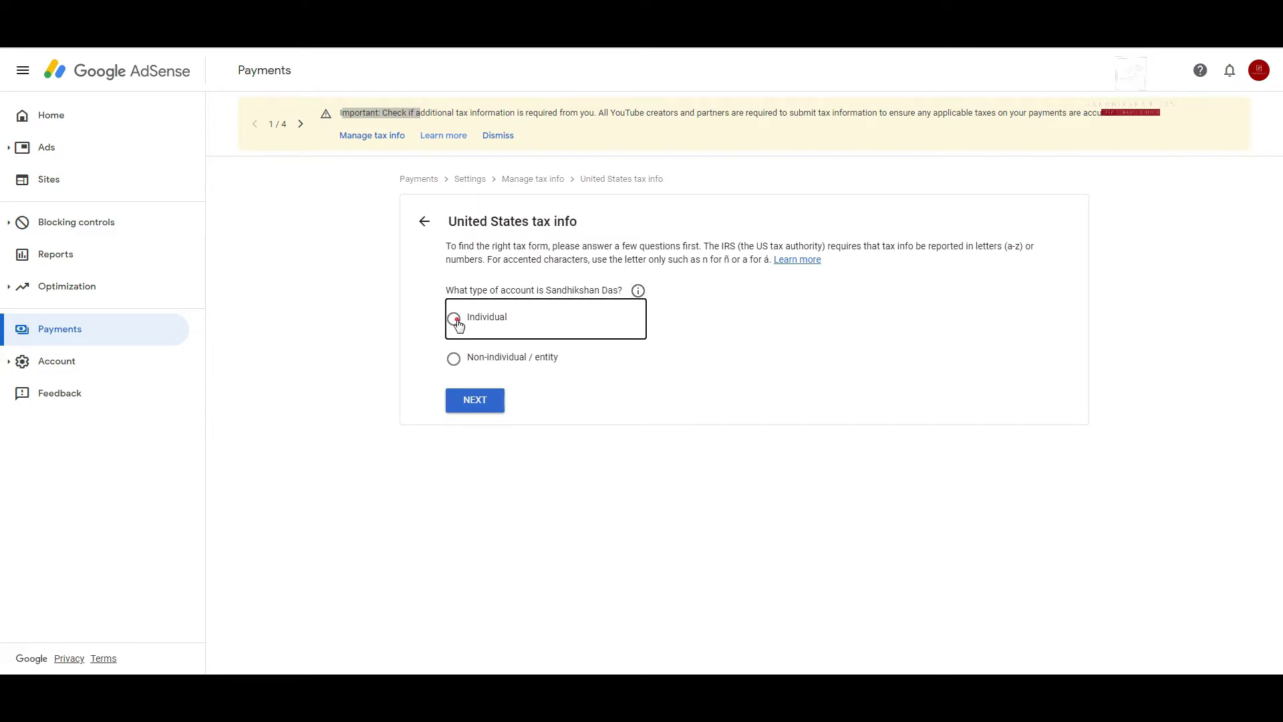
pyautogui.click(457, 359)
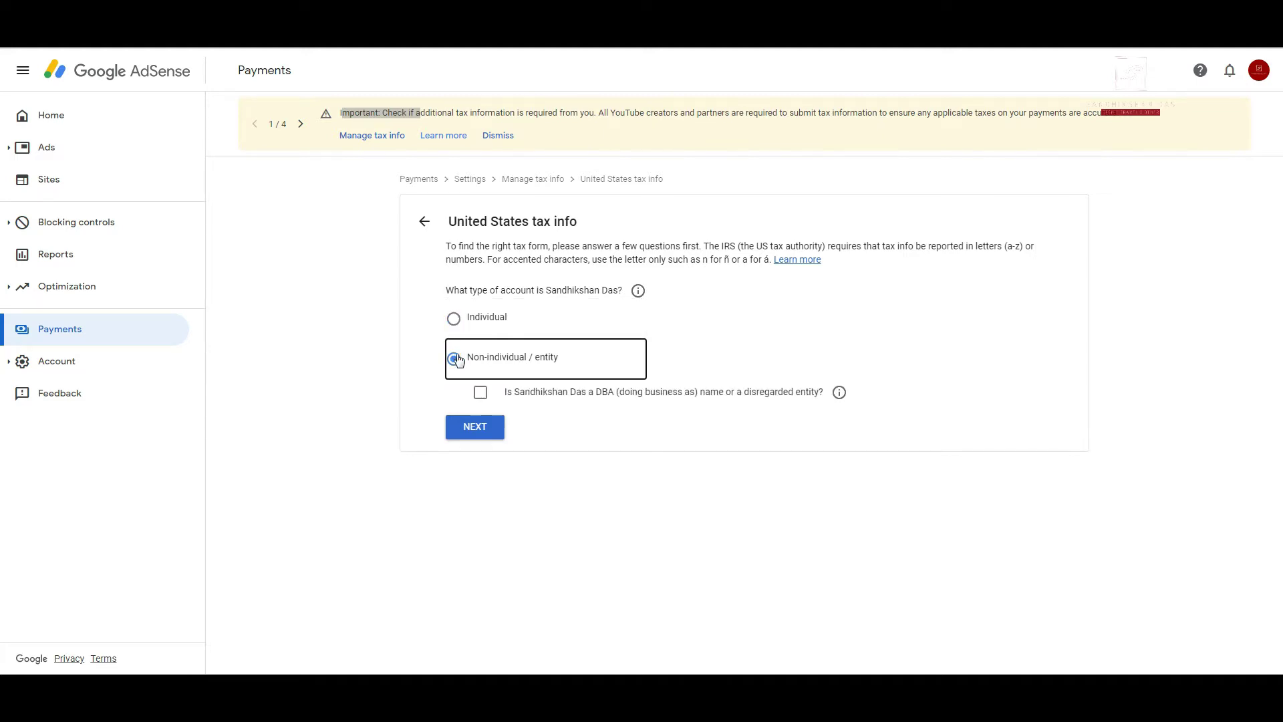
pyautogui.click(453, 319)
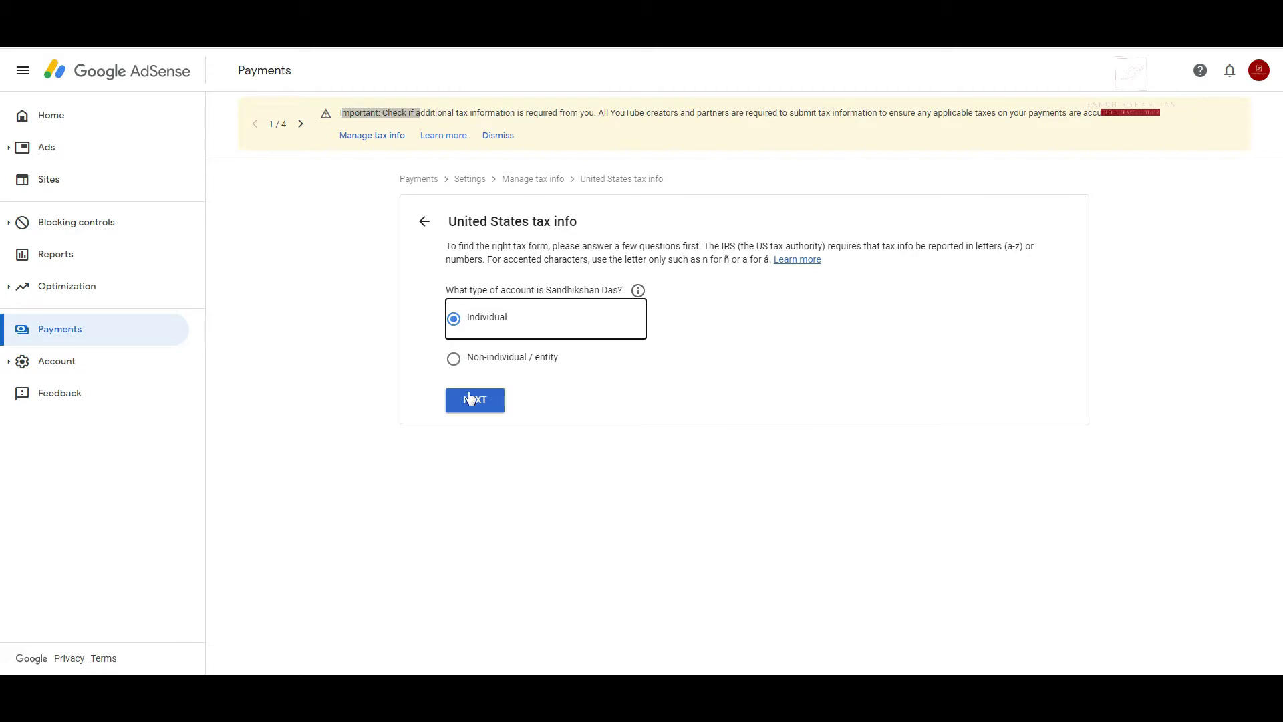
pyautogui.click(471, 402)
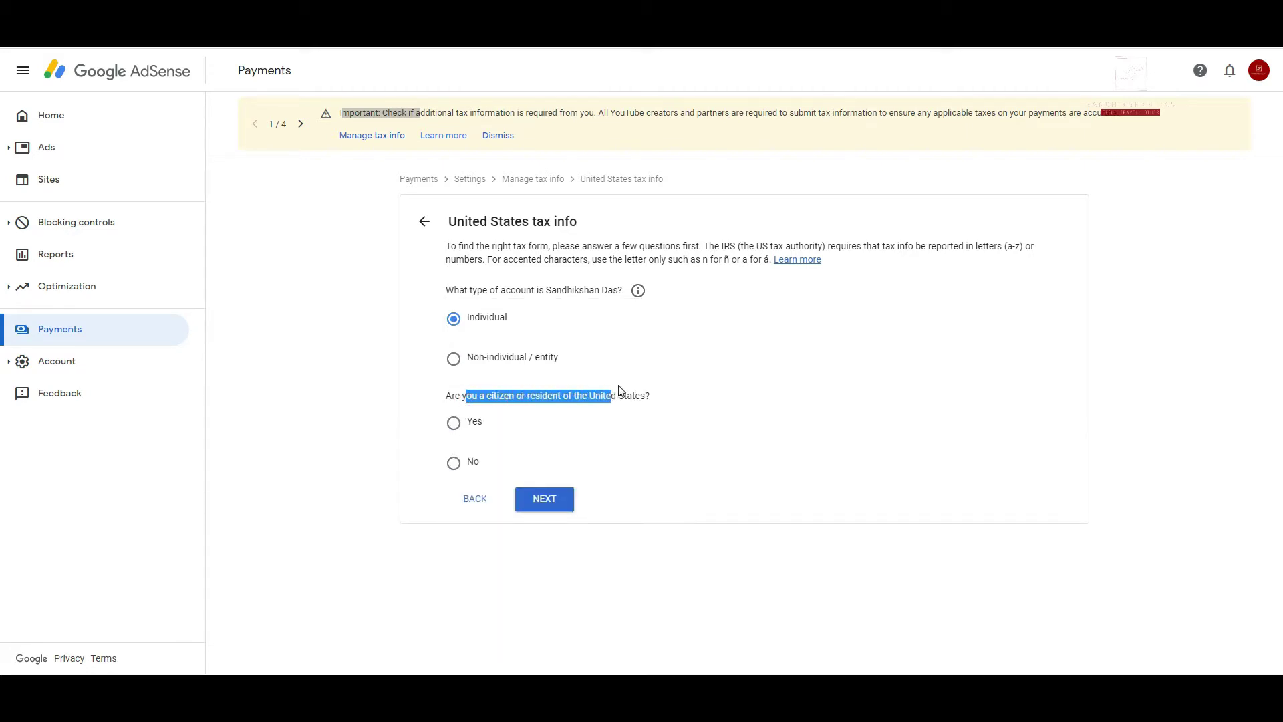
# Answer No to being a US citizen or resident and start the W-8BEN tax form.
pyautogui.click(600, 425)
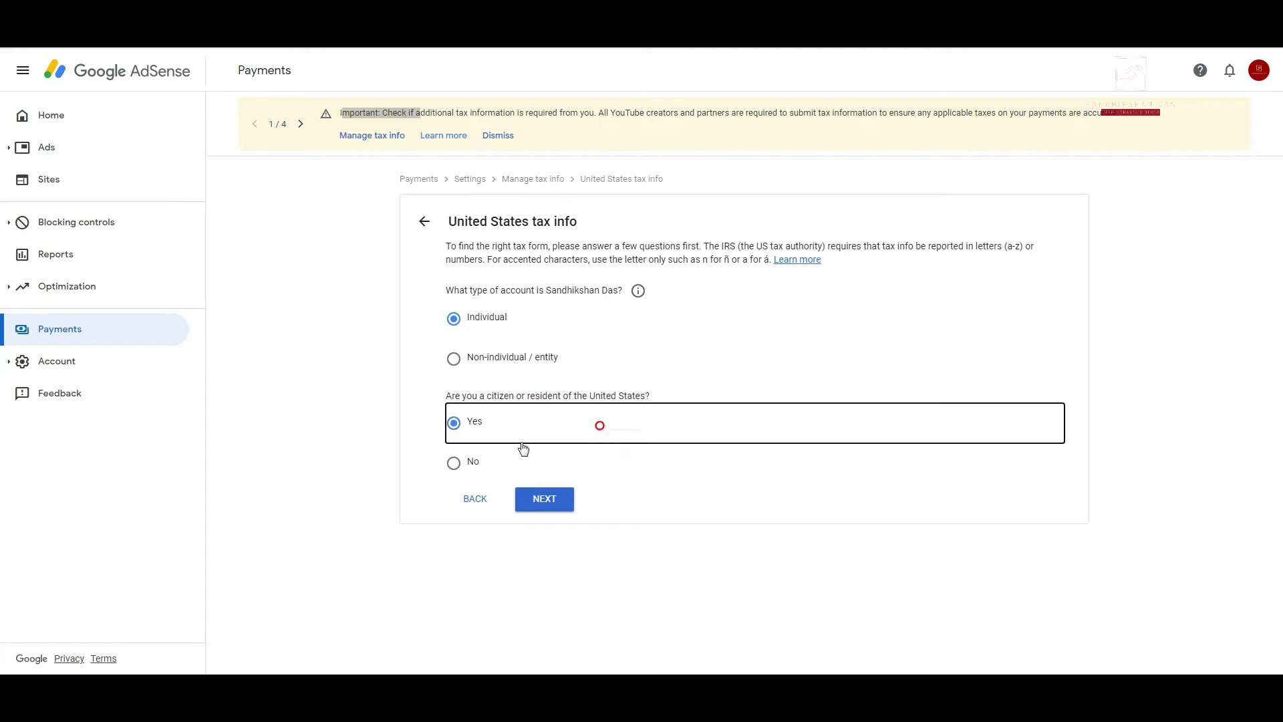
pyautogui.click(460, 467)
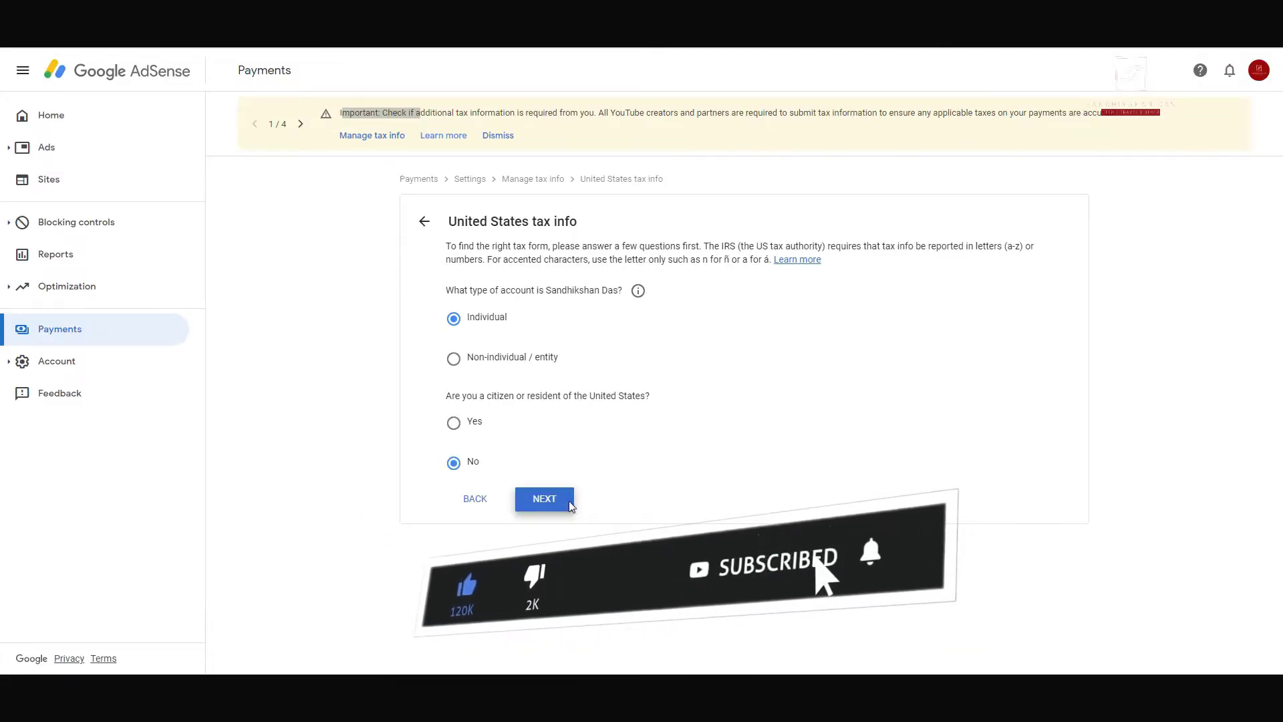
pyautogui.click(569, 503)
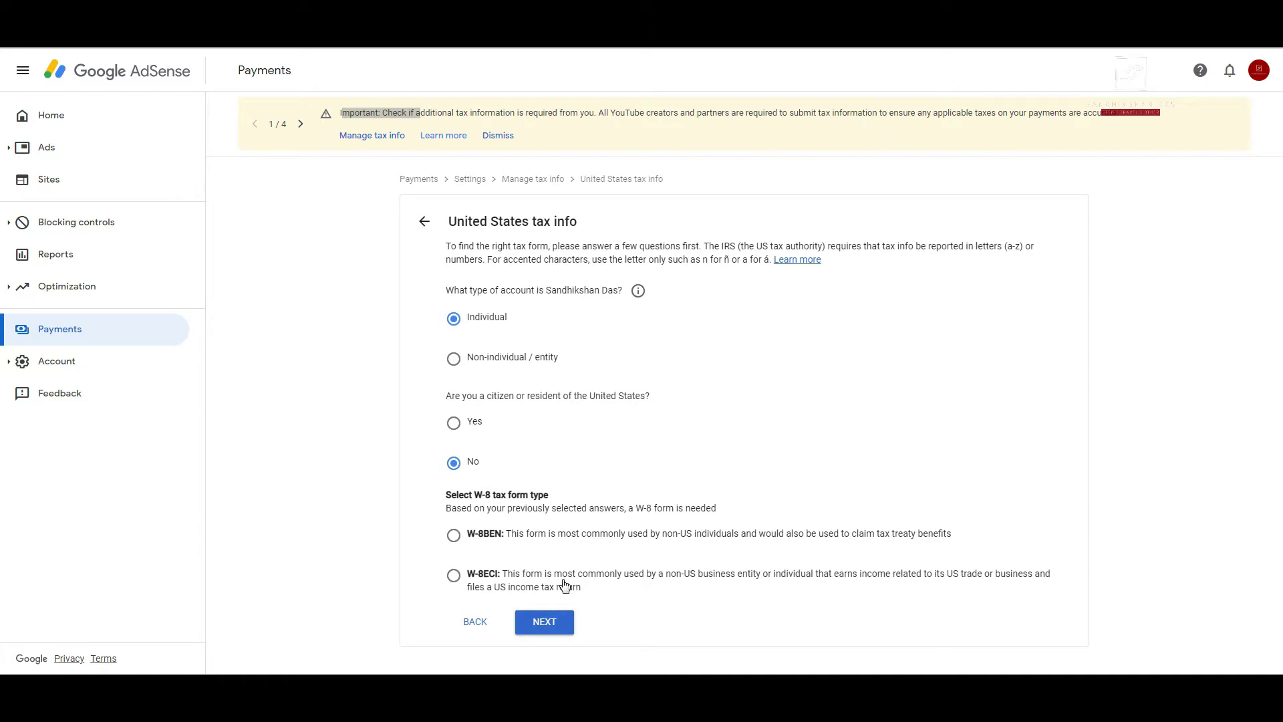
pyautogui.click(454, 535)
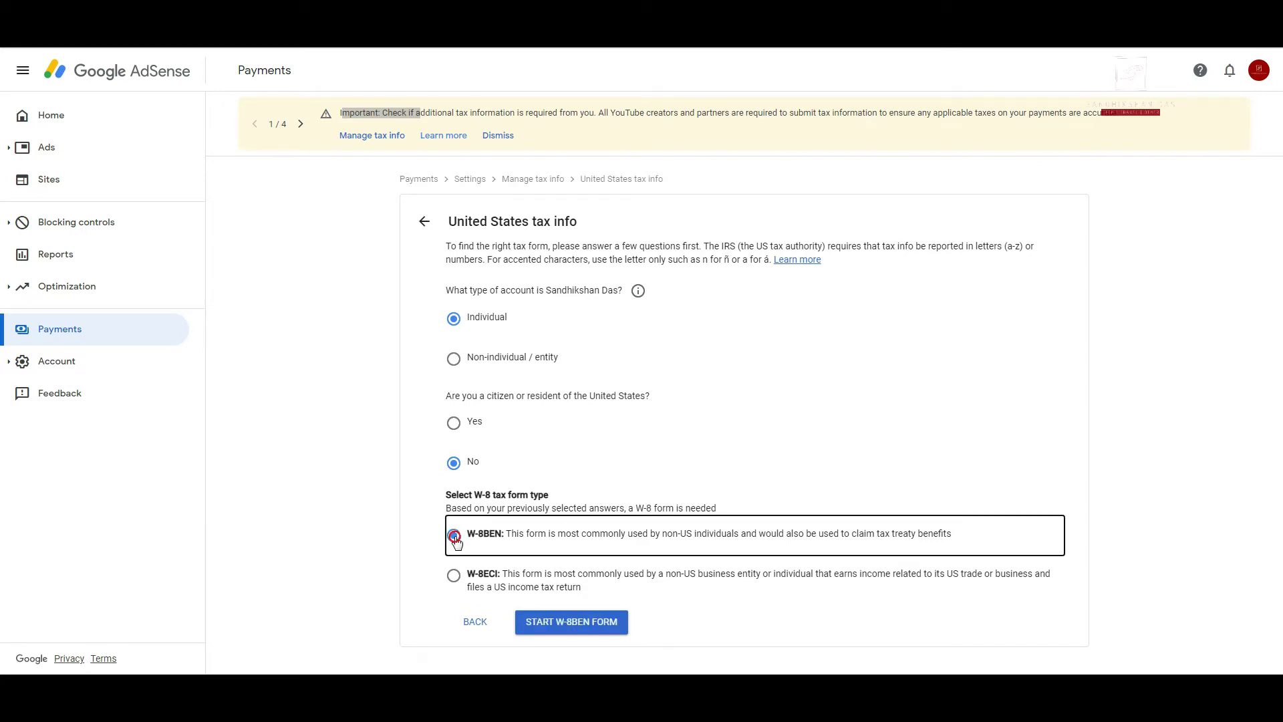
pyautogui.click(576, 623)
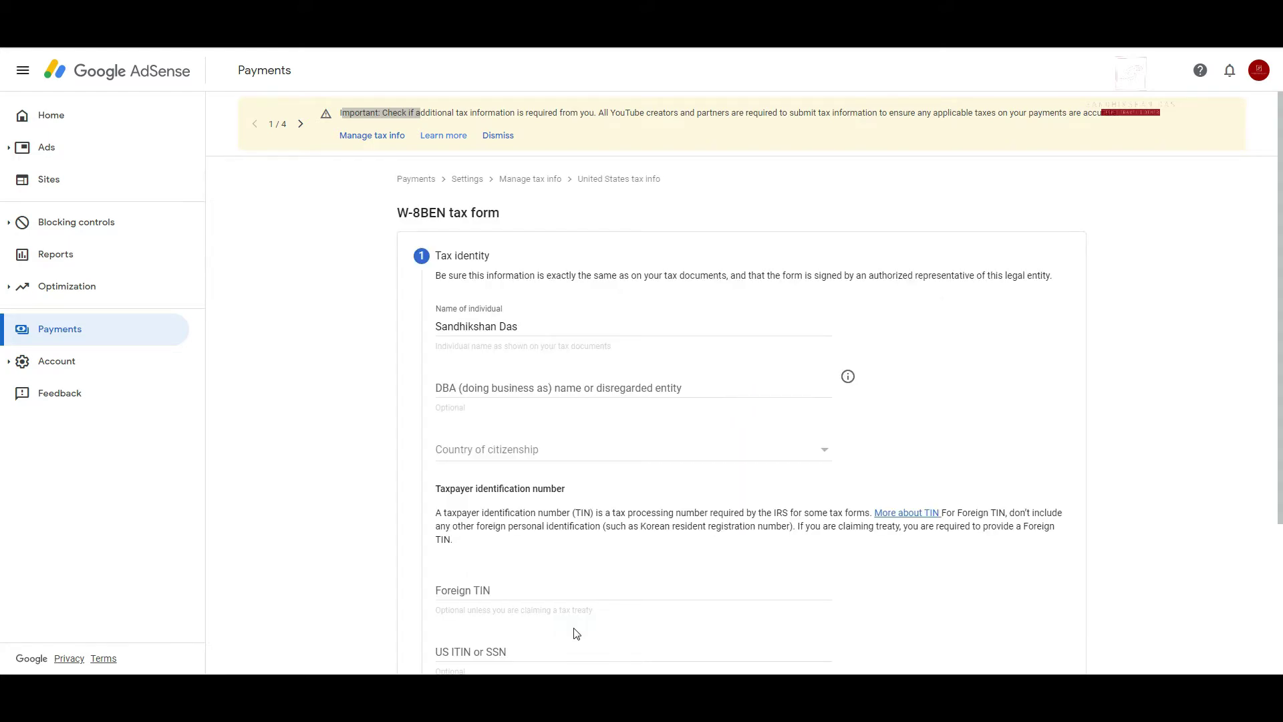
# Set the country of citizenship to India in the tax identity section.
pyautogui.scroll(-1, 597, 387)
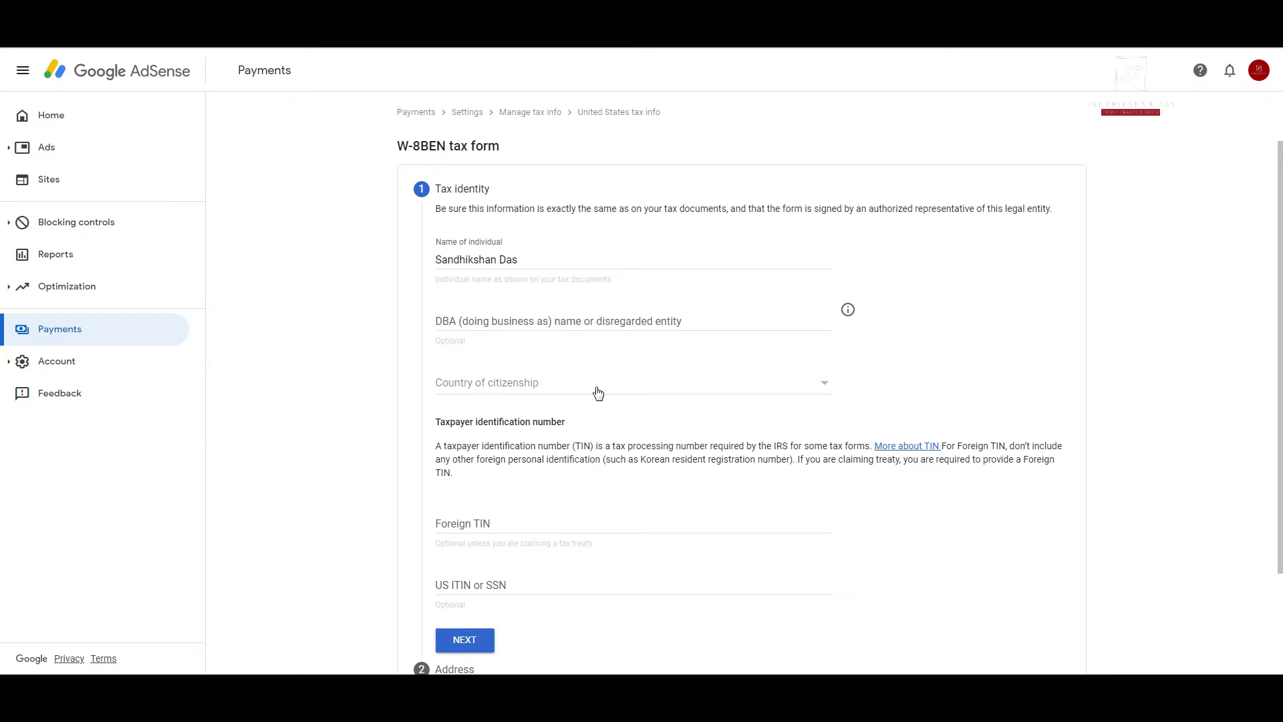
pyautogui.scroll(-1, 598, 393)
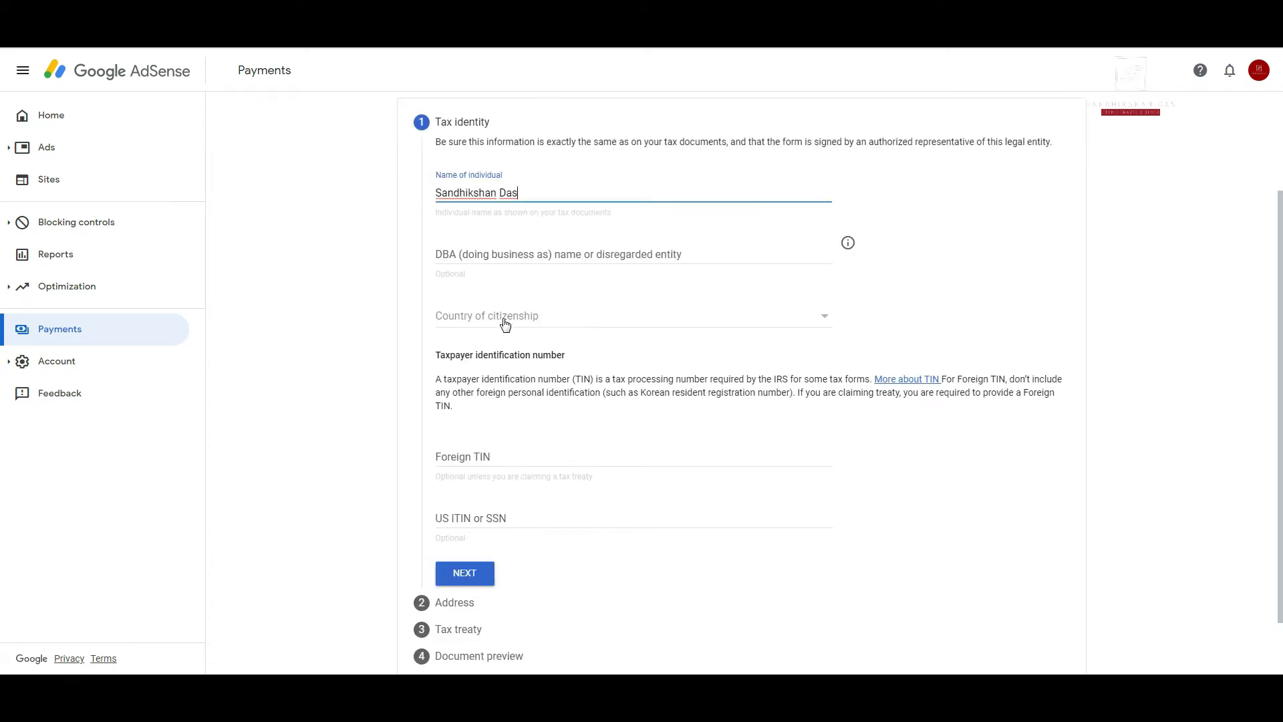
pyautogui.click(507, 326)
pyautogui.click(468, 393)
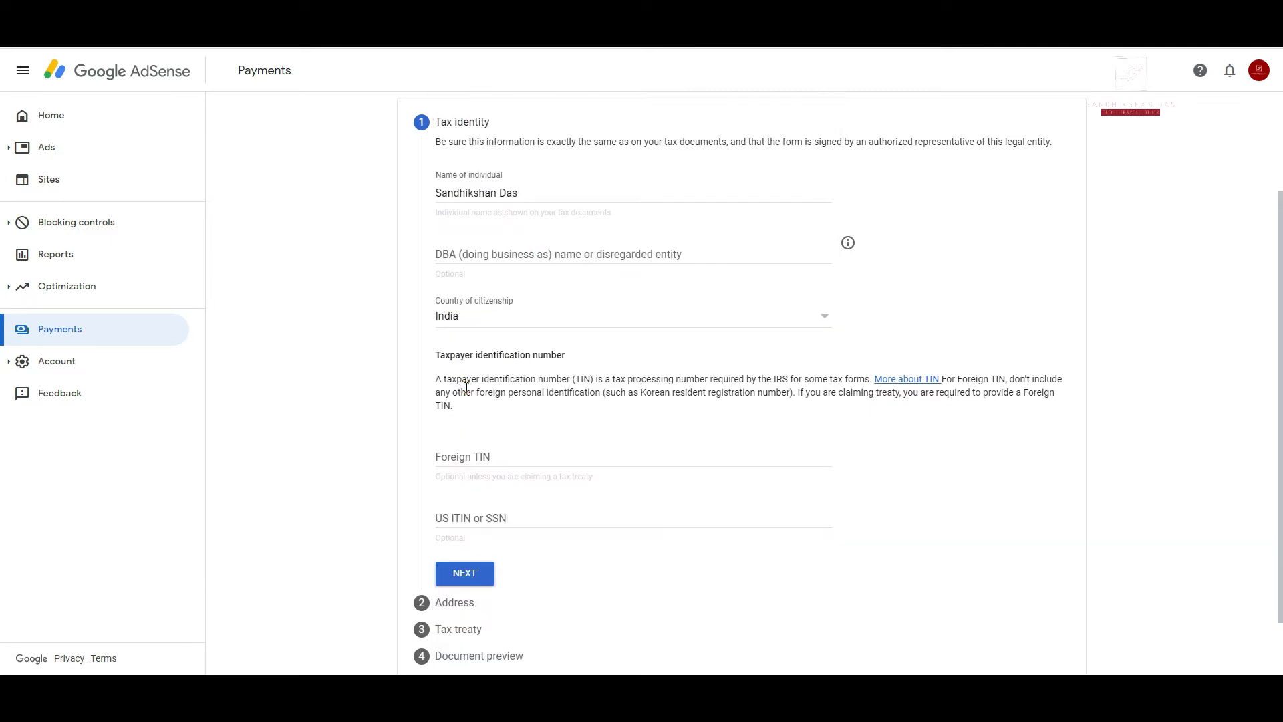
# Paste the taxpayer identification number into the Foreign TIN field of the tax identity section.
pyautogui.scroll(-1, 1103, 395)
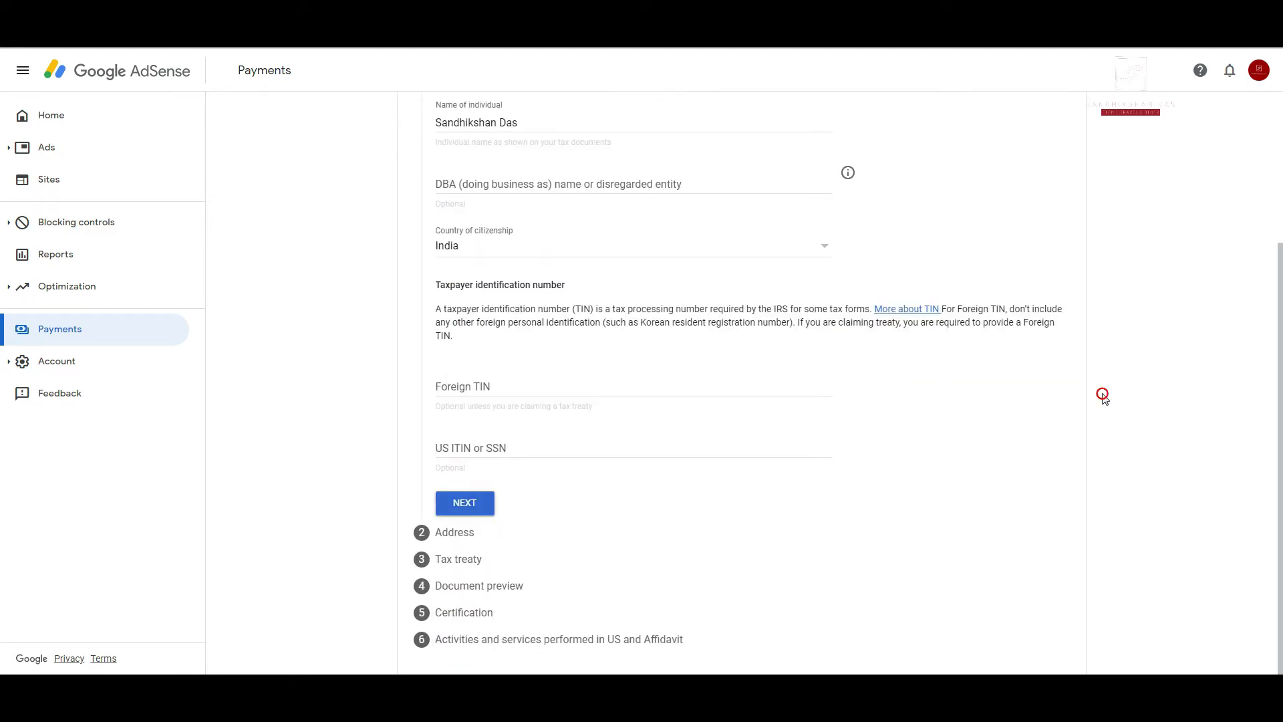
pyautogui.scroll(3, 550, 410)
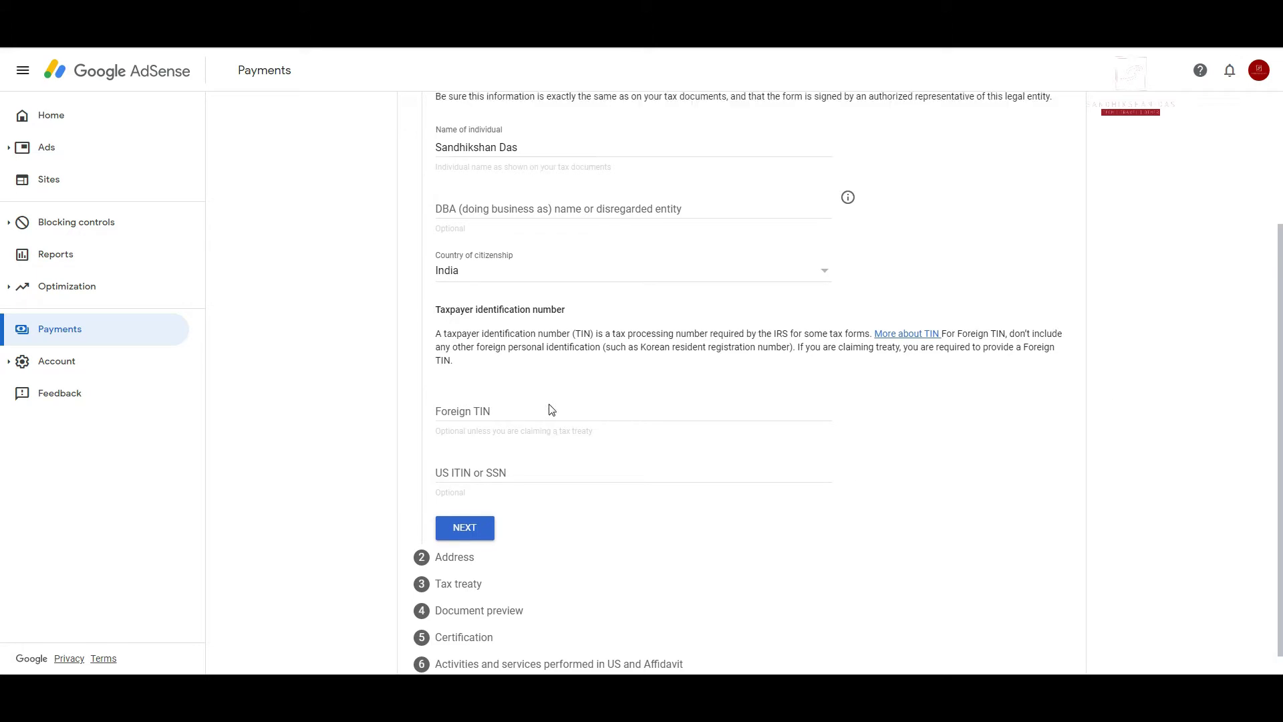
pyautogui.scroll(-3, 538, 448)
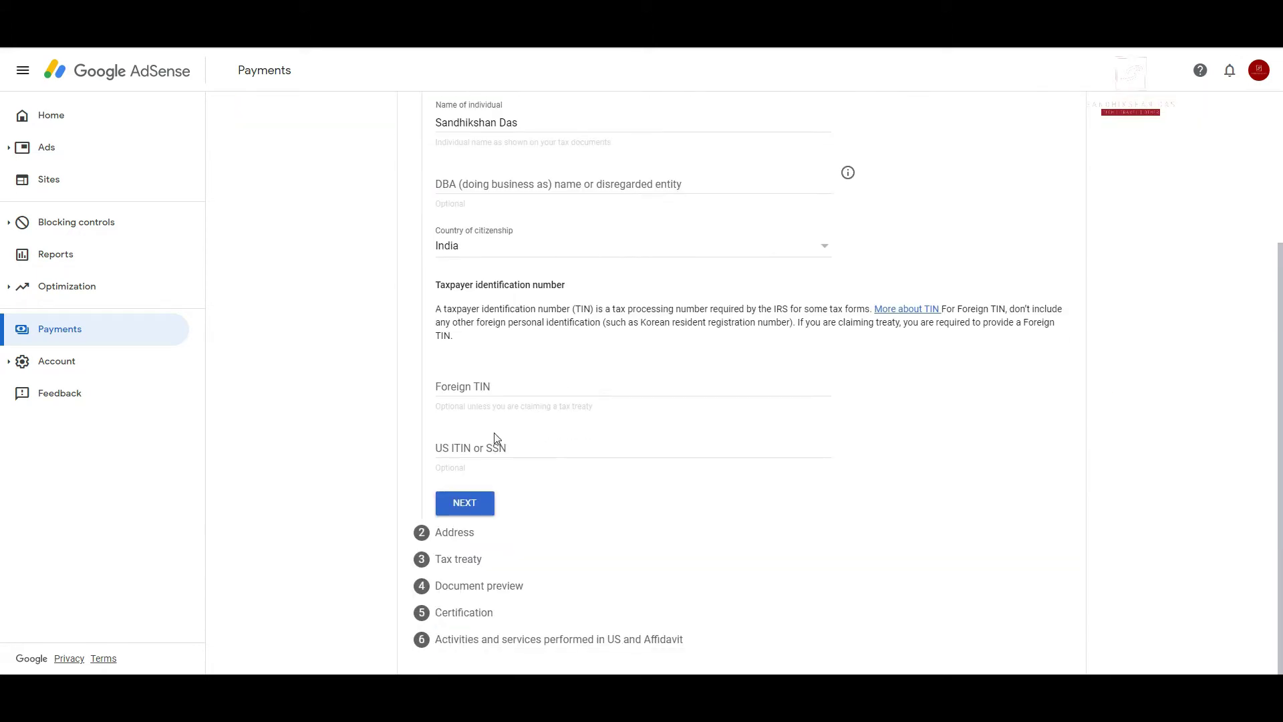
pyautogui.click(498, 392)
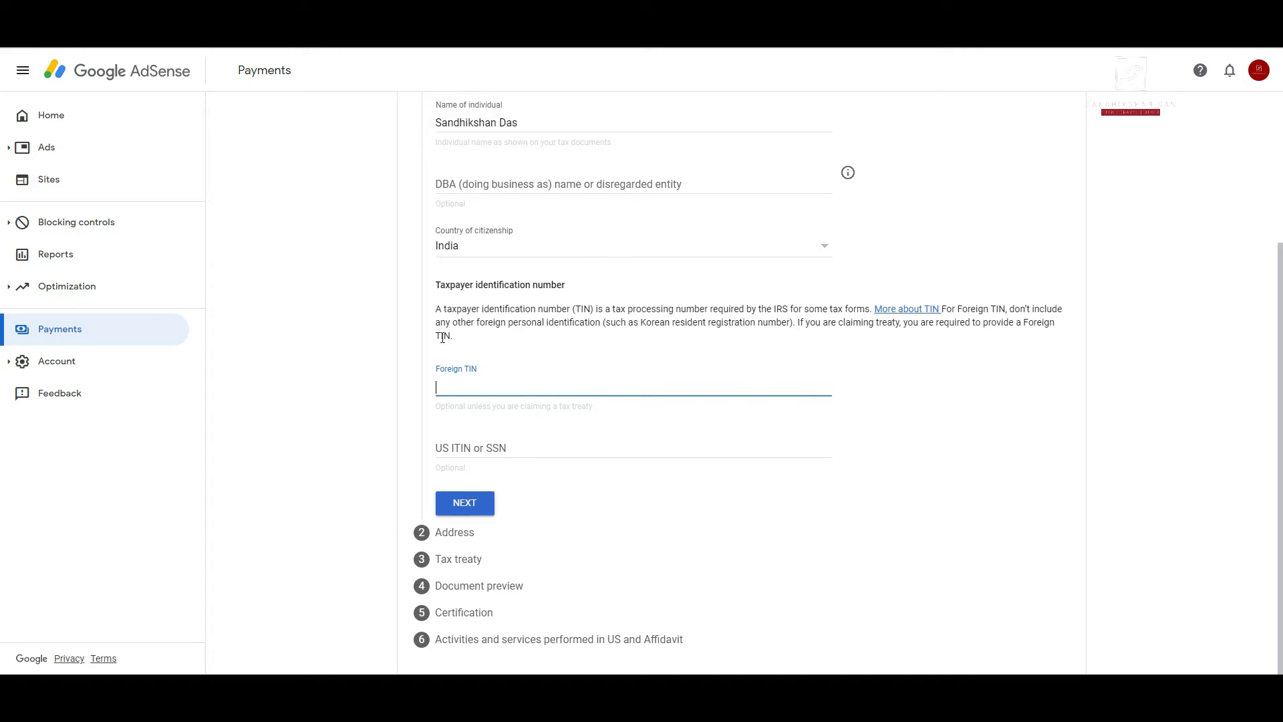
pyautogui.moveTo(443, 337); pyautogui.dragTo(449, 339)
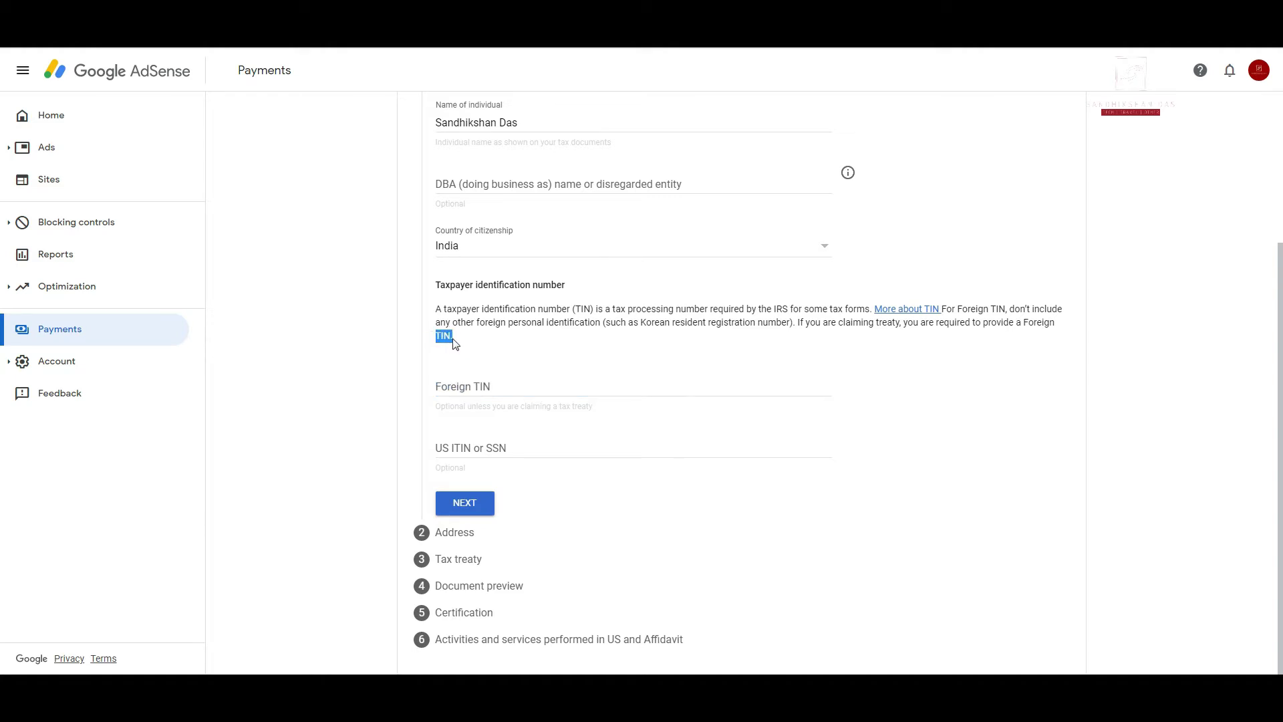
pyautogui.click(500, 386)
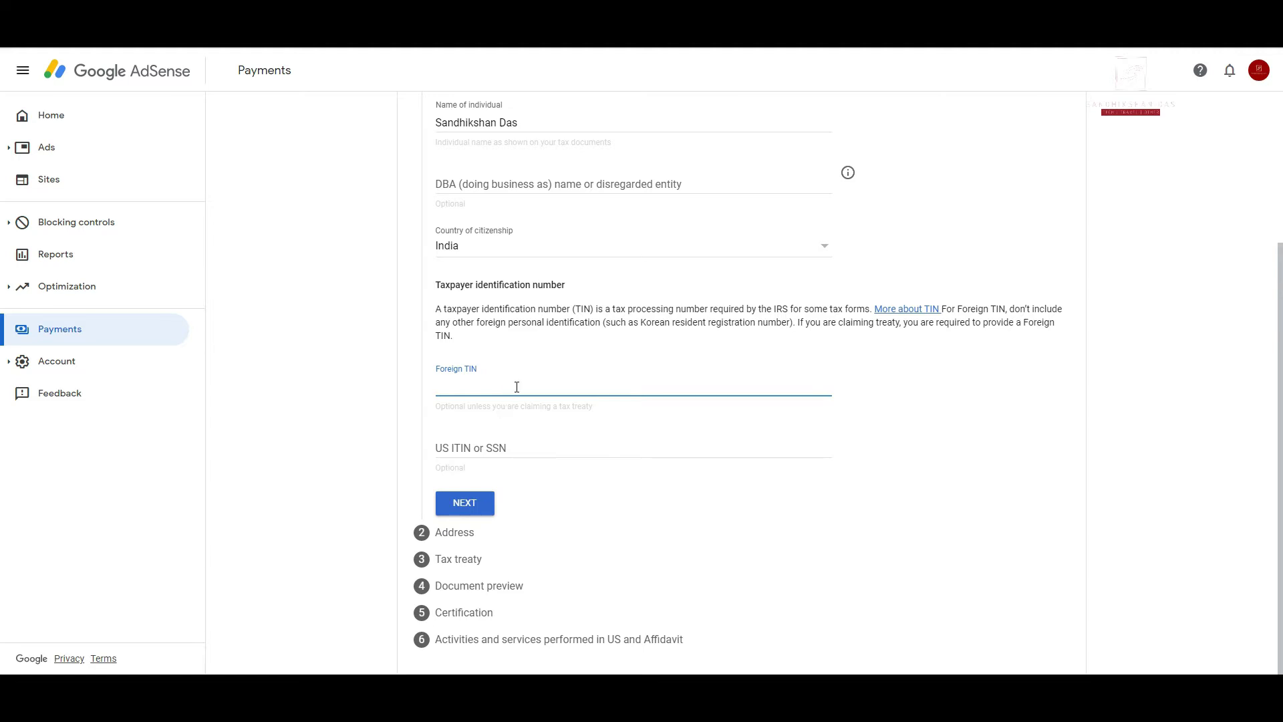
pyautogui.hotkey('ctrl', 'v')
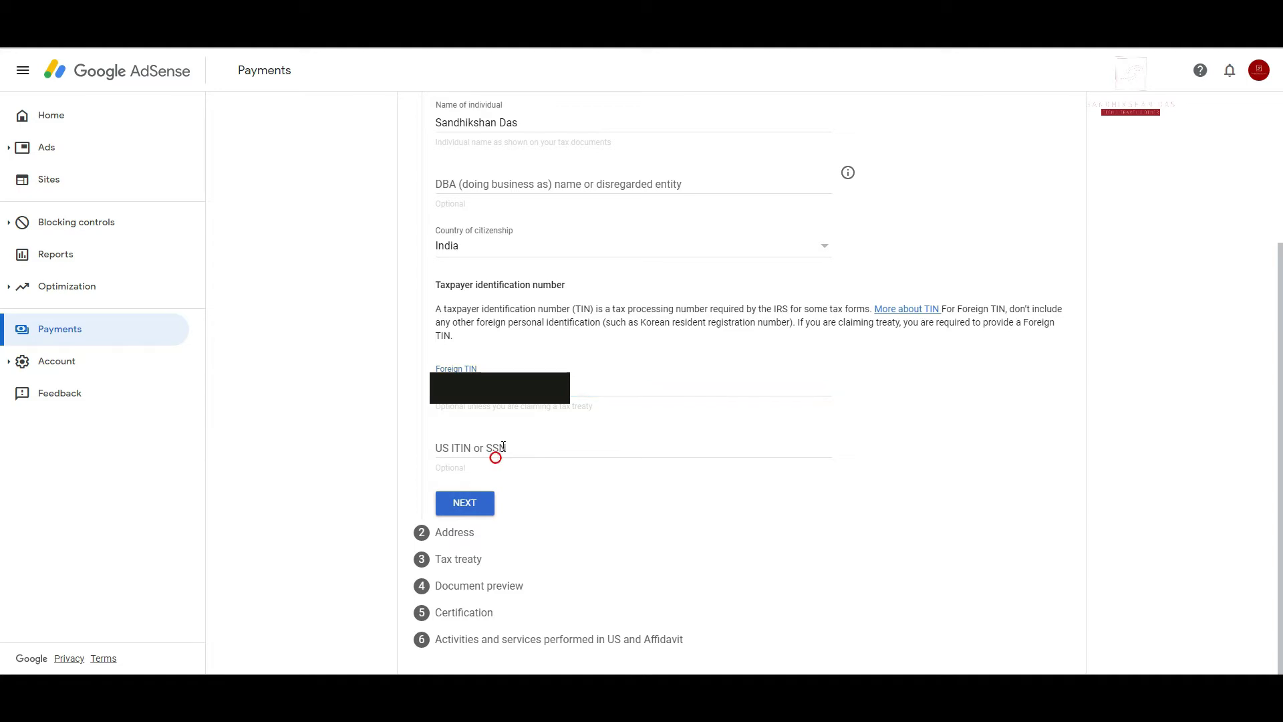
# Leave the optional US ITIN or SSN field blank and continue from the tax identity section to the Address section.
pyautogui.click(501, 446)
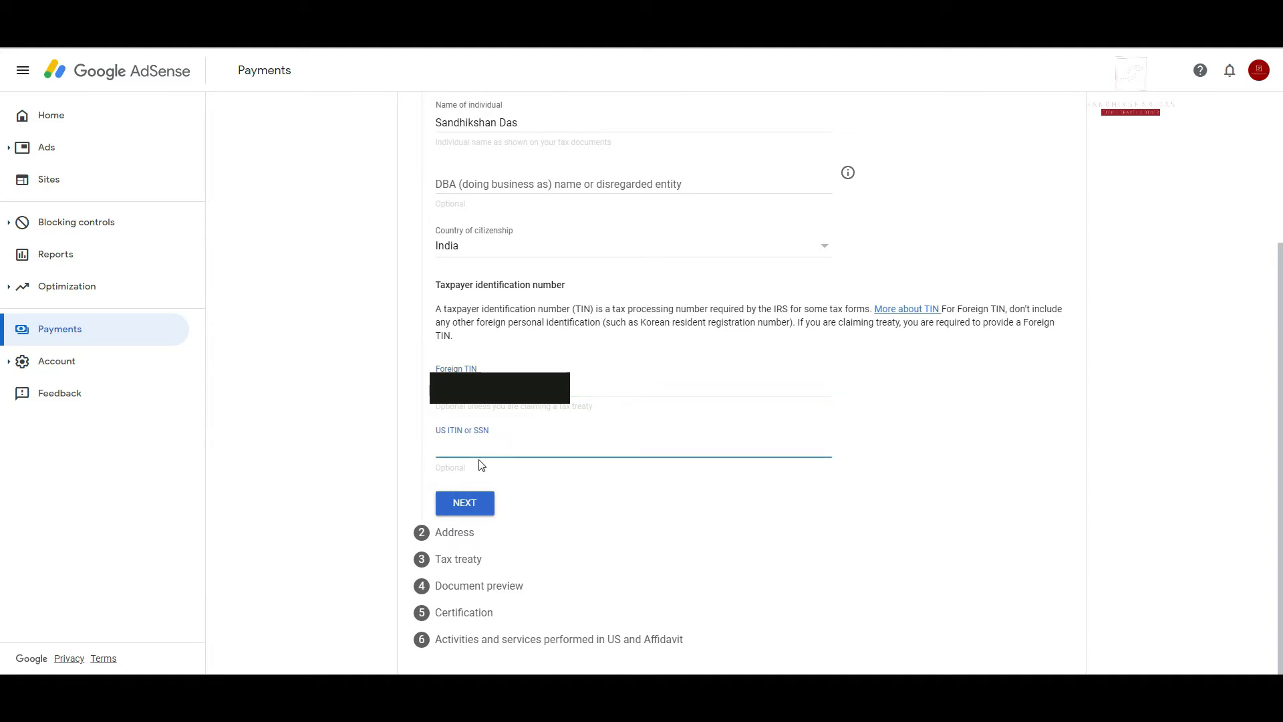
pyautogui.click(469, 472)
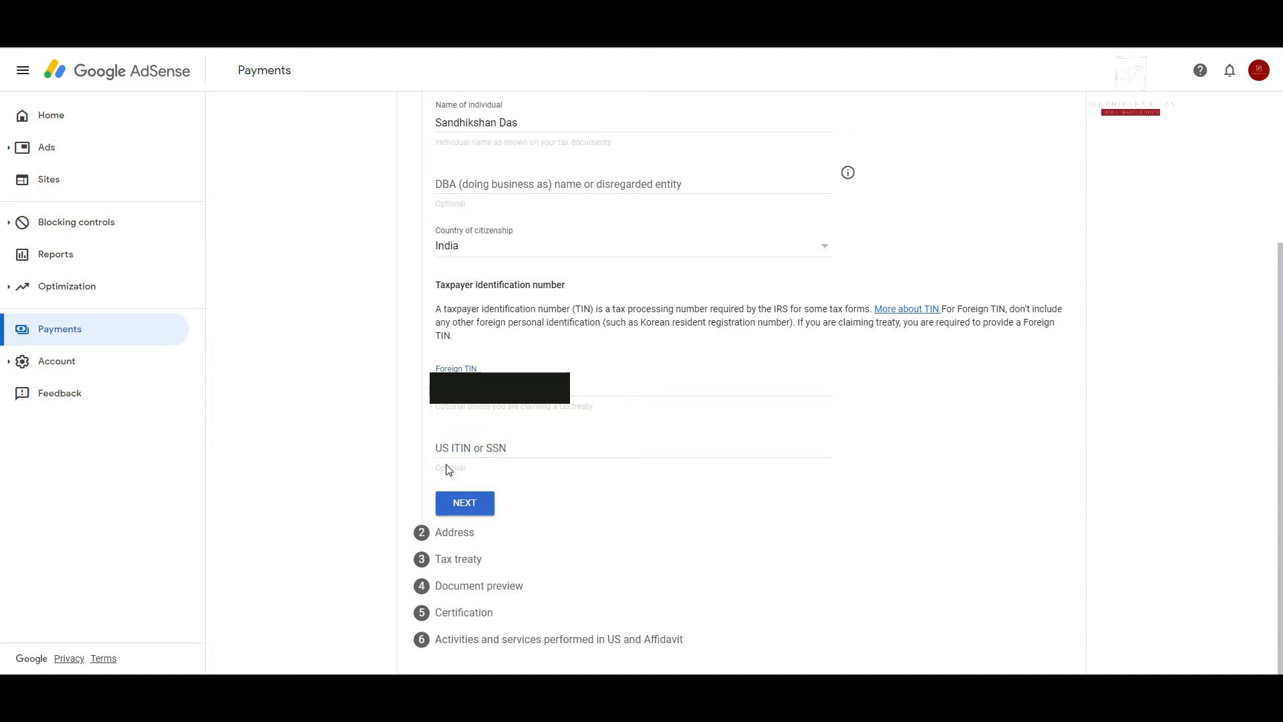
pyautogui.click(440, 474)
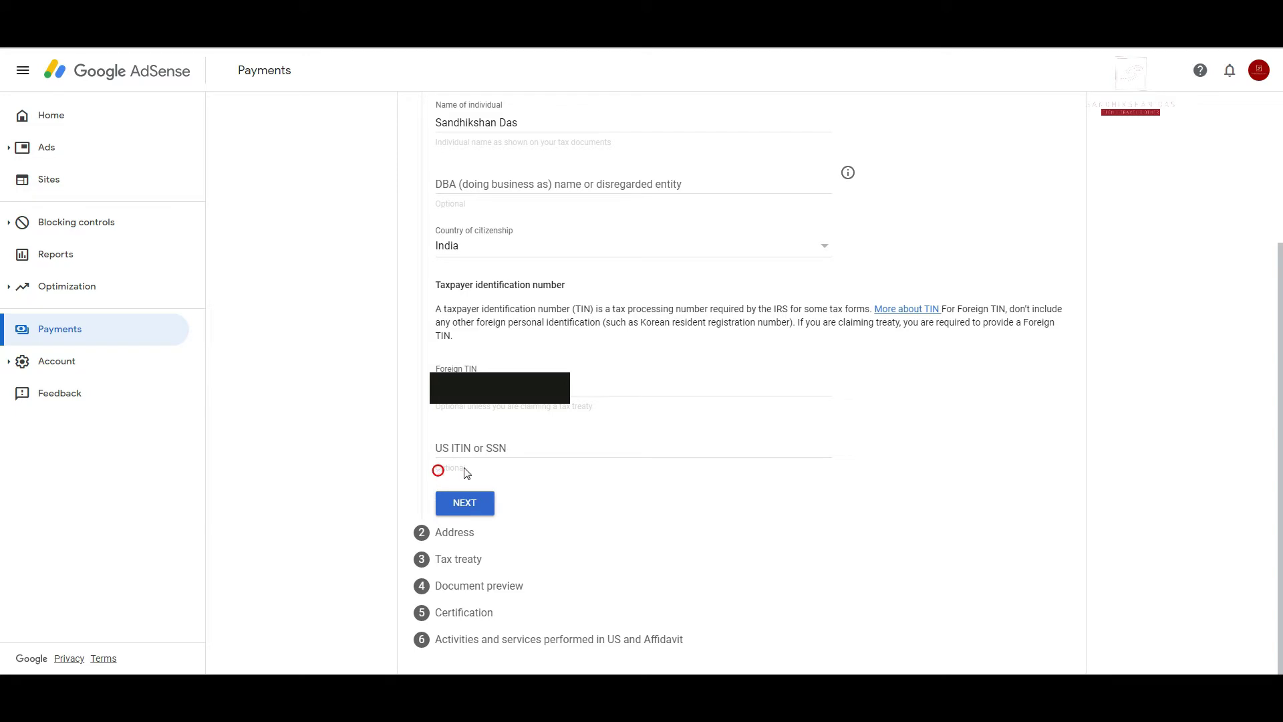
pyautogui.click(468, 503)
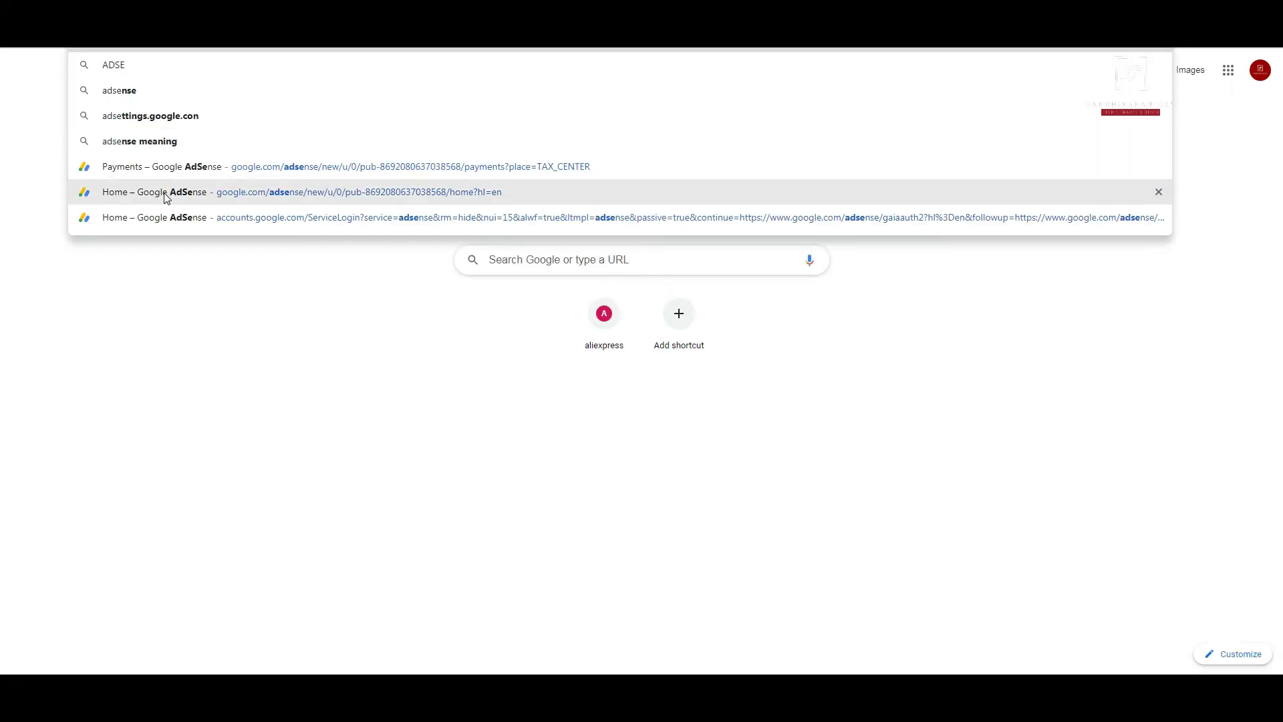
# Open the AdSense payments settings separately and open the account's name and address entry for editing.
pyautogui.click(165, 192)
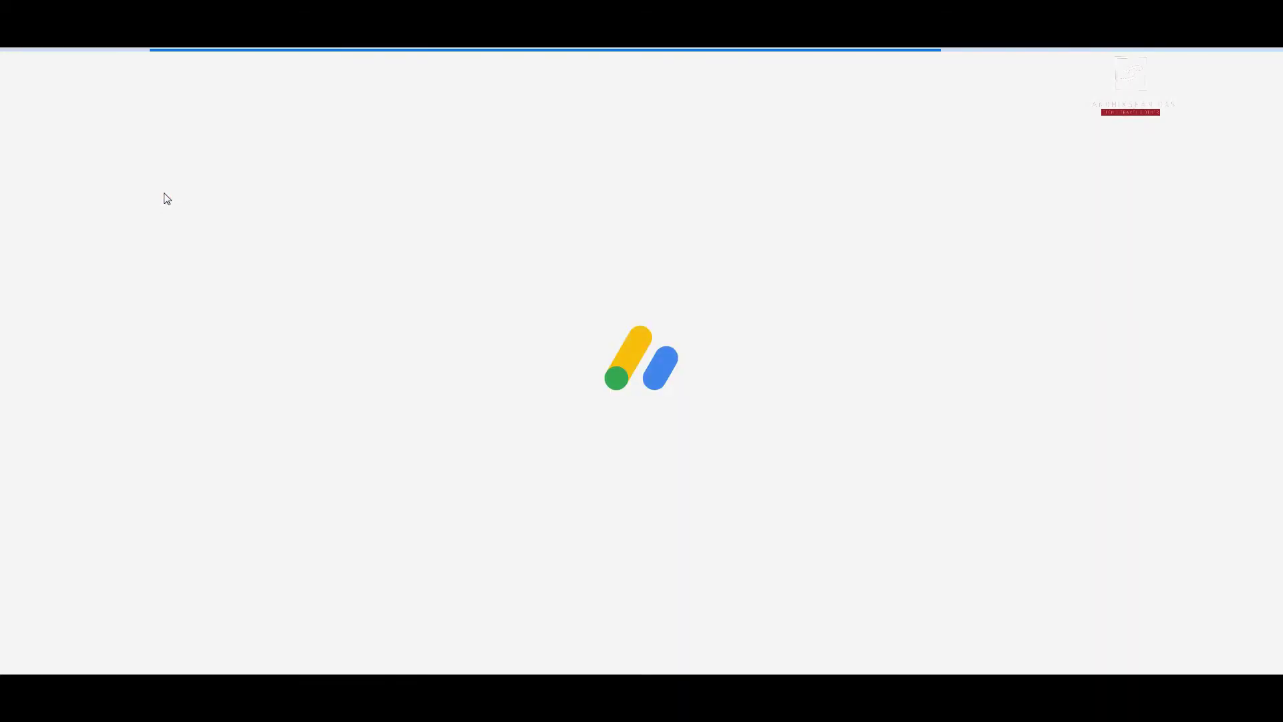
pyautogui.click(71, 330)
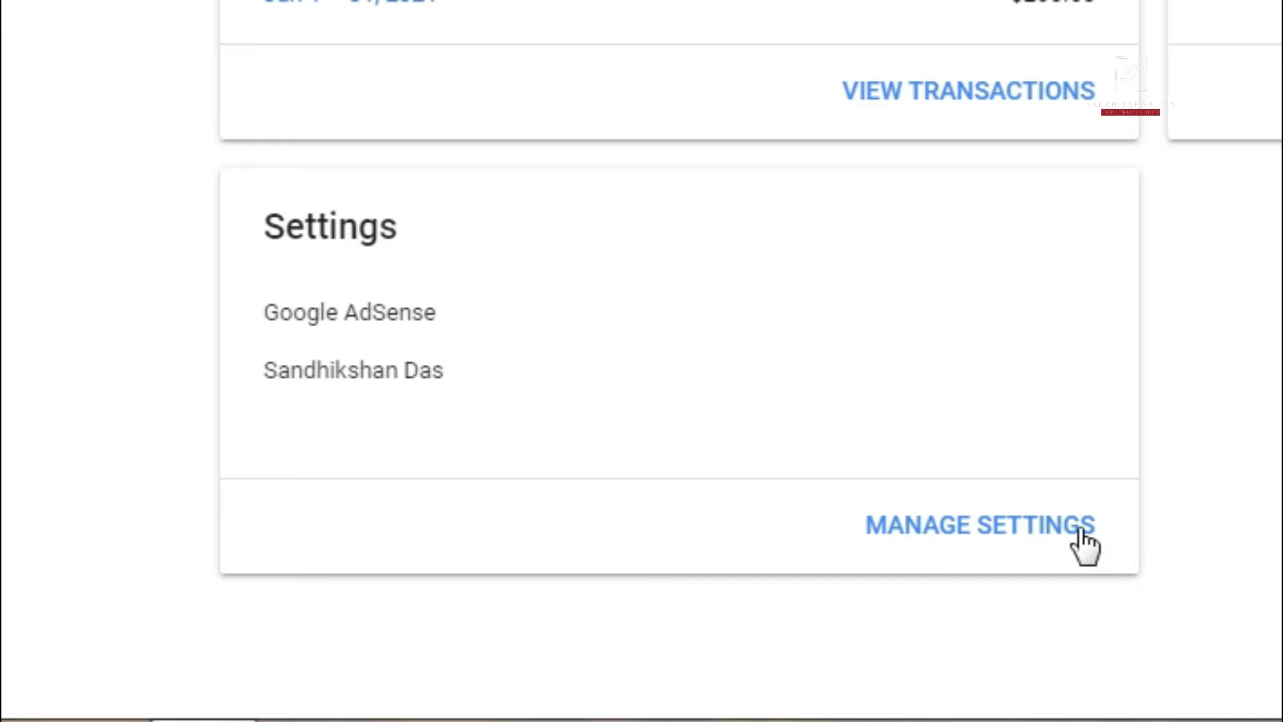
pyautogui.click(1079, 527)
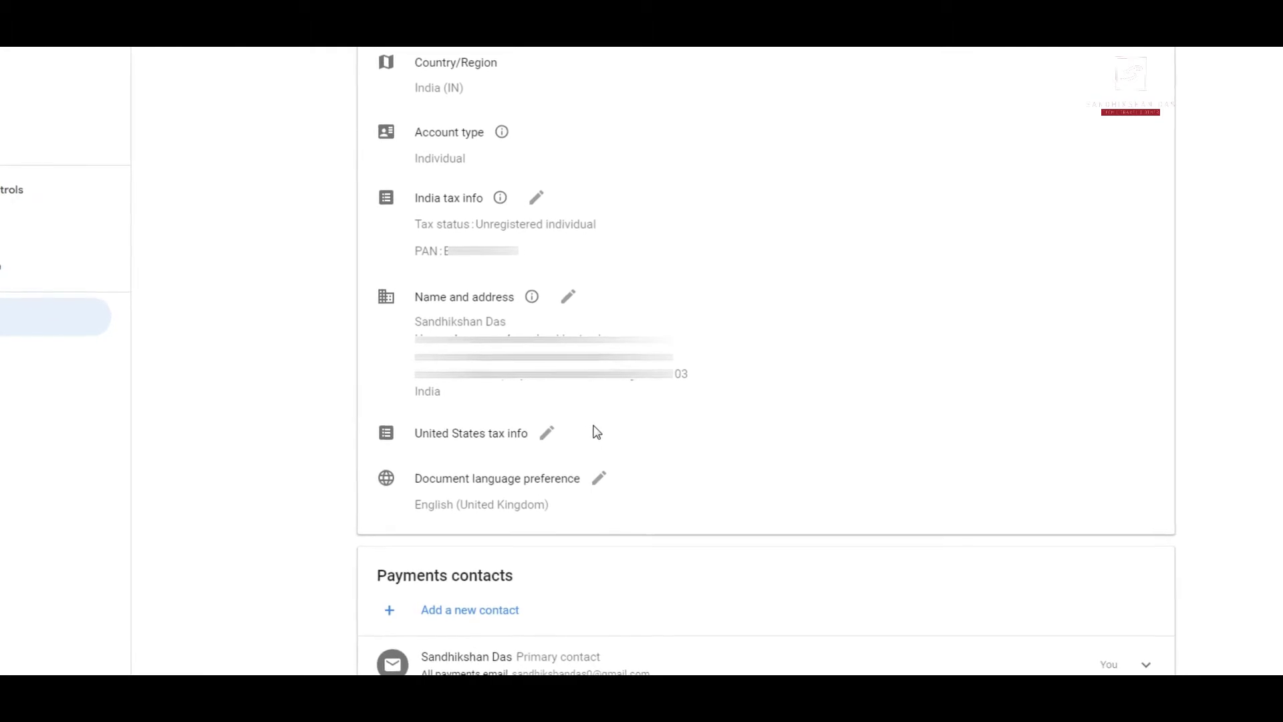
pyautogui.click(568, 296)
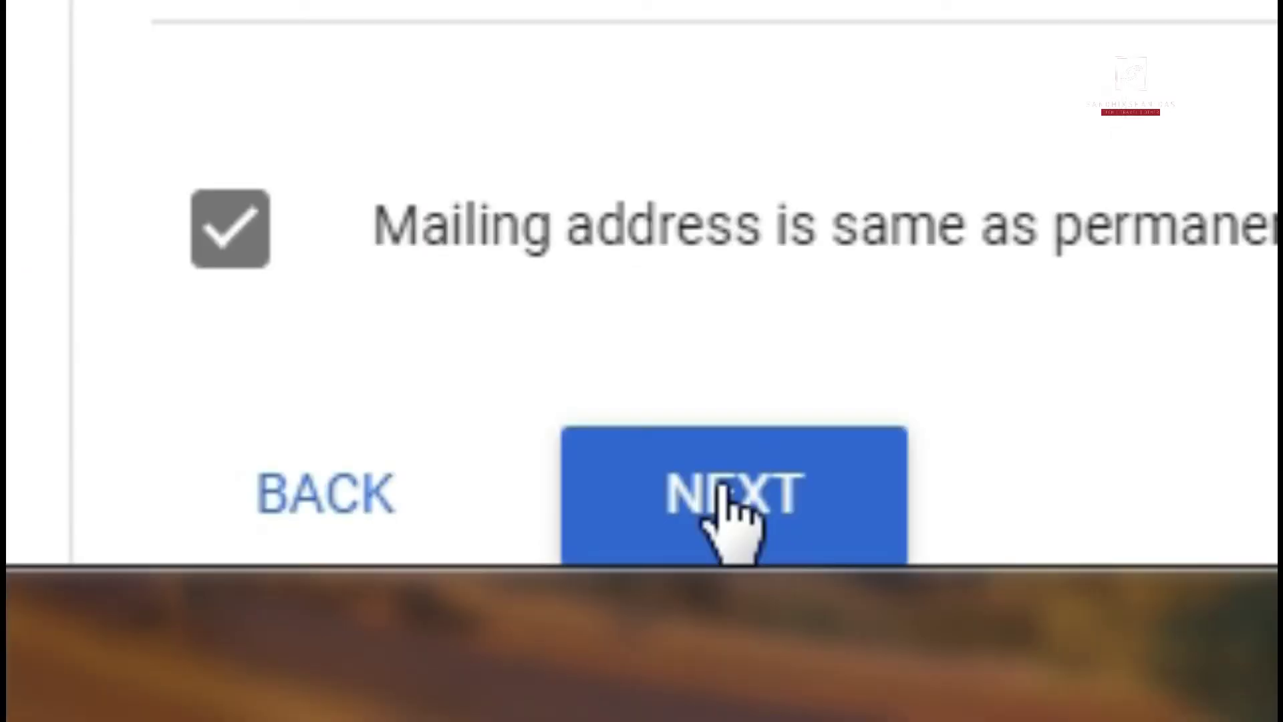
# Accept the address with the same mailing address and answer Yes to claiming a reduced treaty rate as a resident of a treaty country.
pyautogui.click(722, 488)
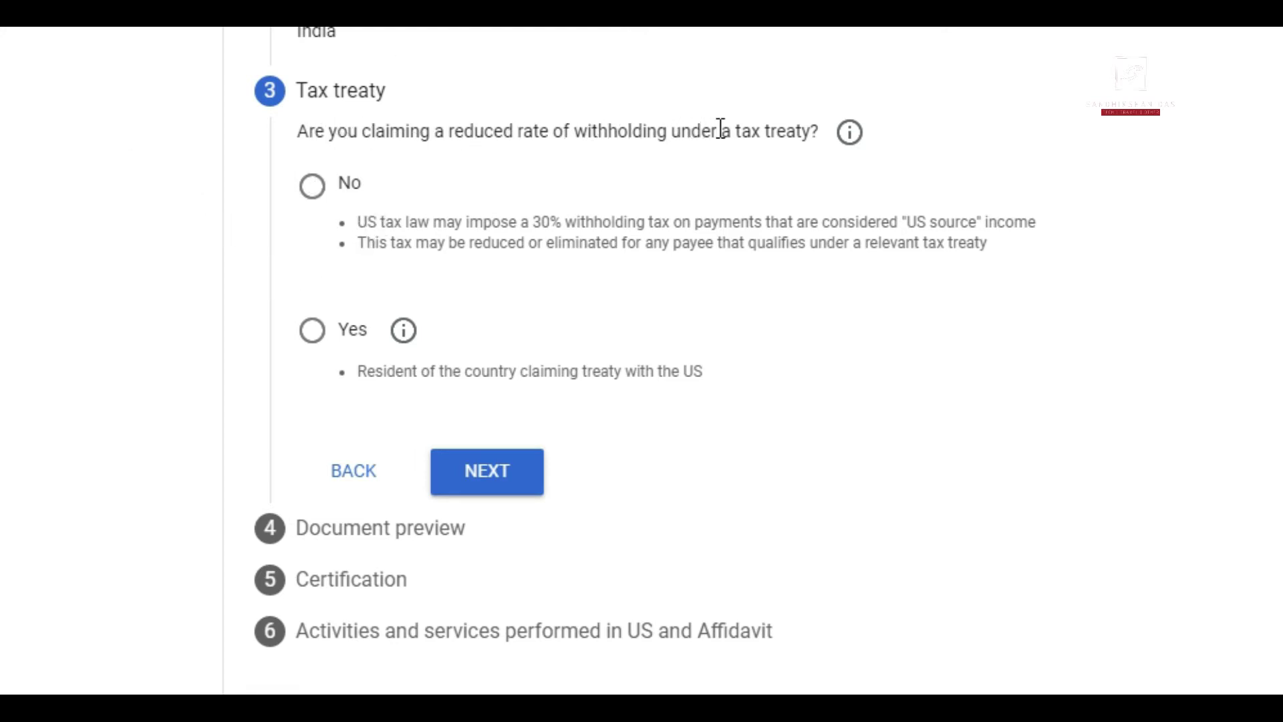
pyautogui.click(846, 135)
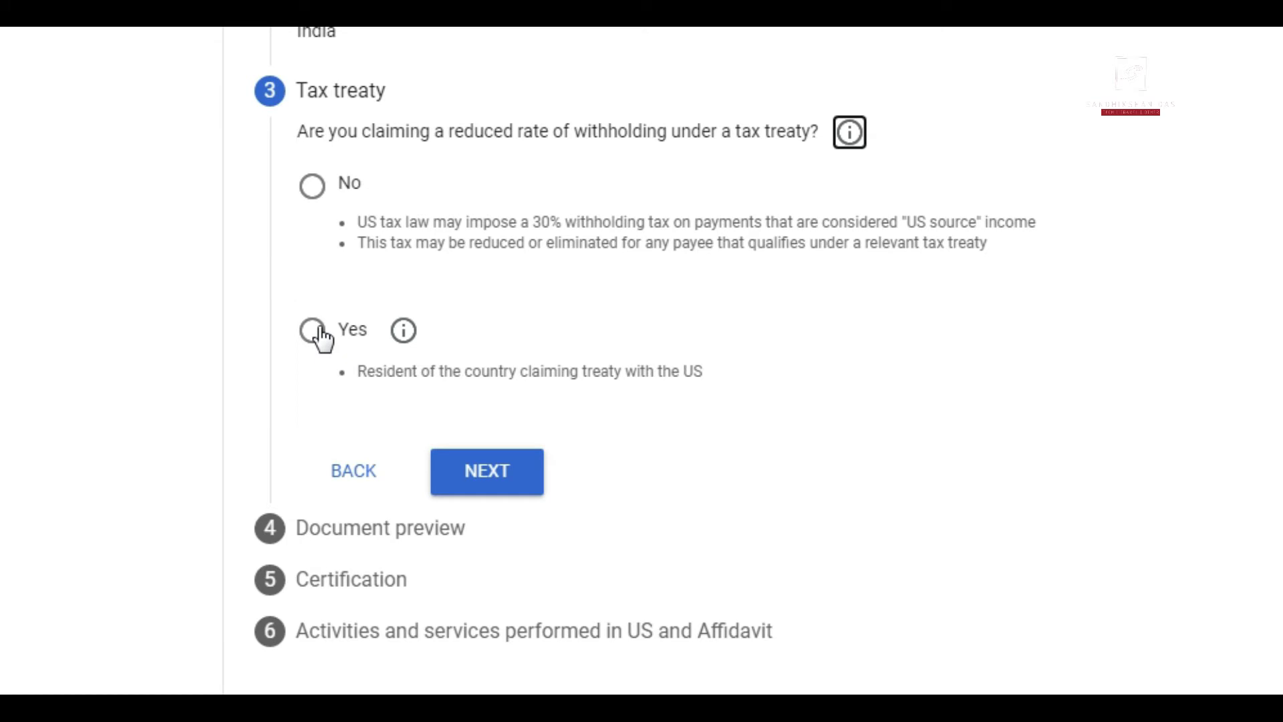
pyautogui.click(319, 336)
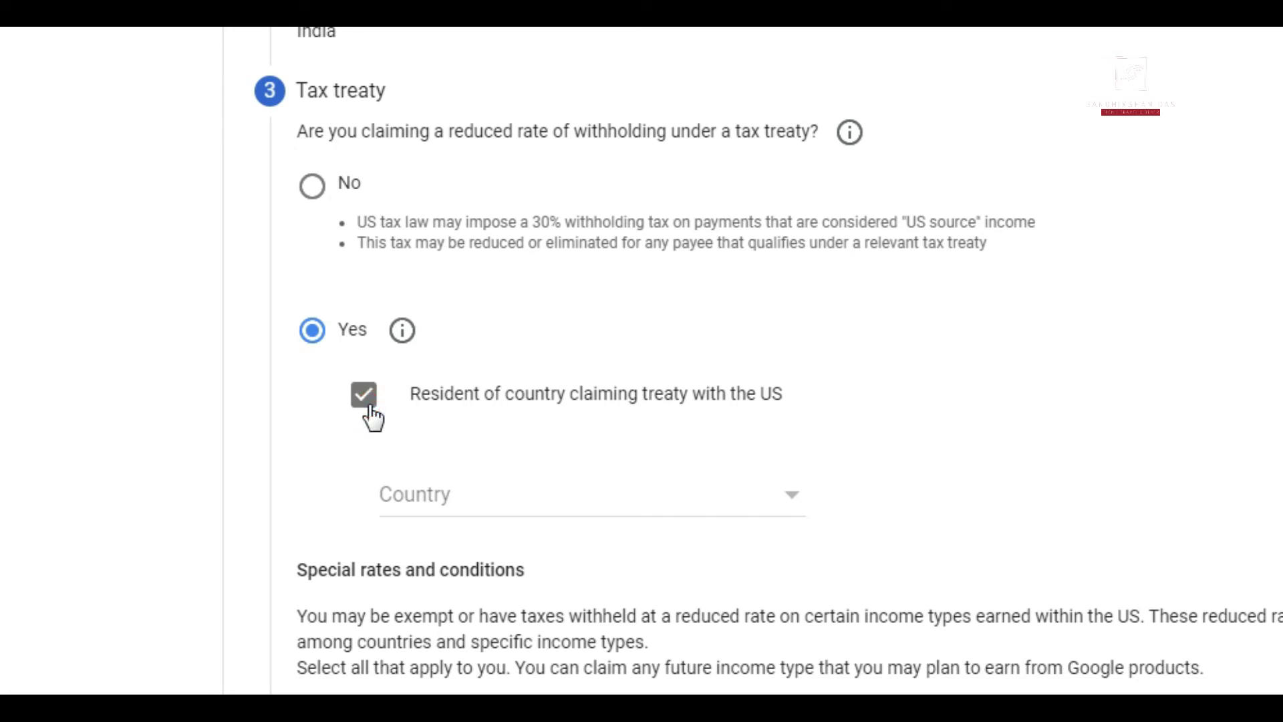
# Set the country claiming the treaty with the US to India in the tax treaty section.
pyautogui.click(427, 490)
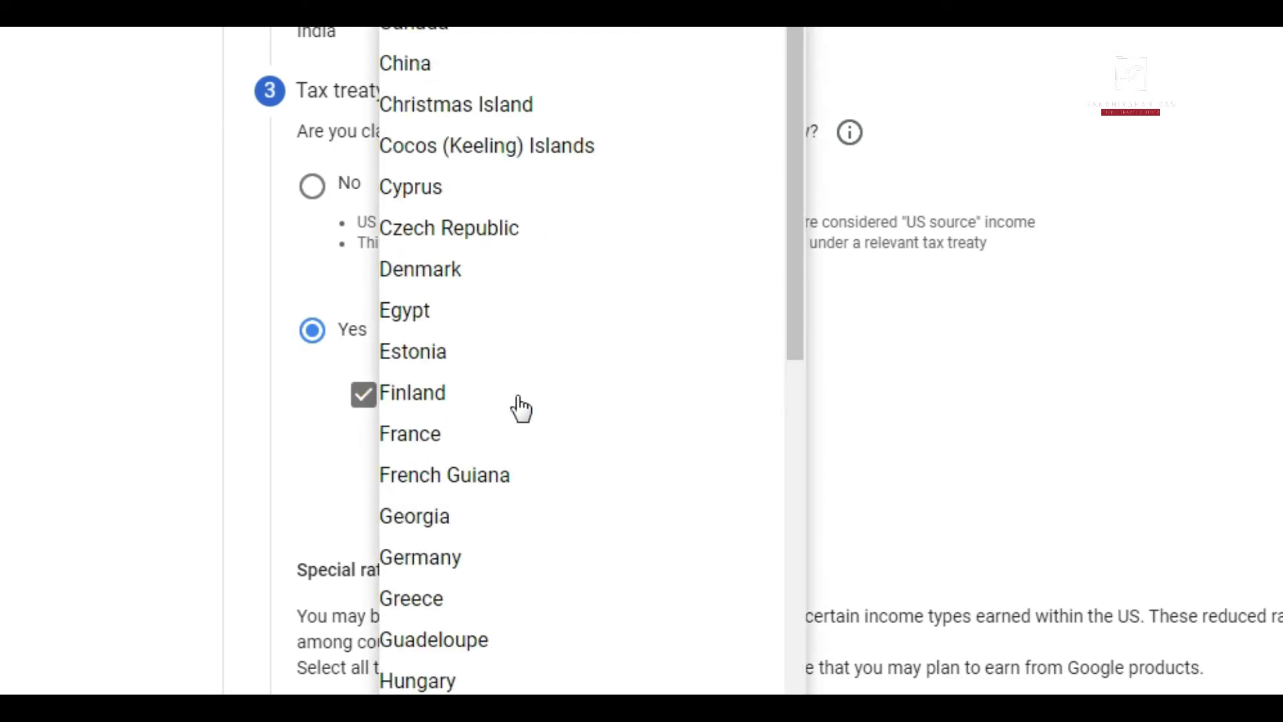
pyautogui.scroll(-5, 520, 409)
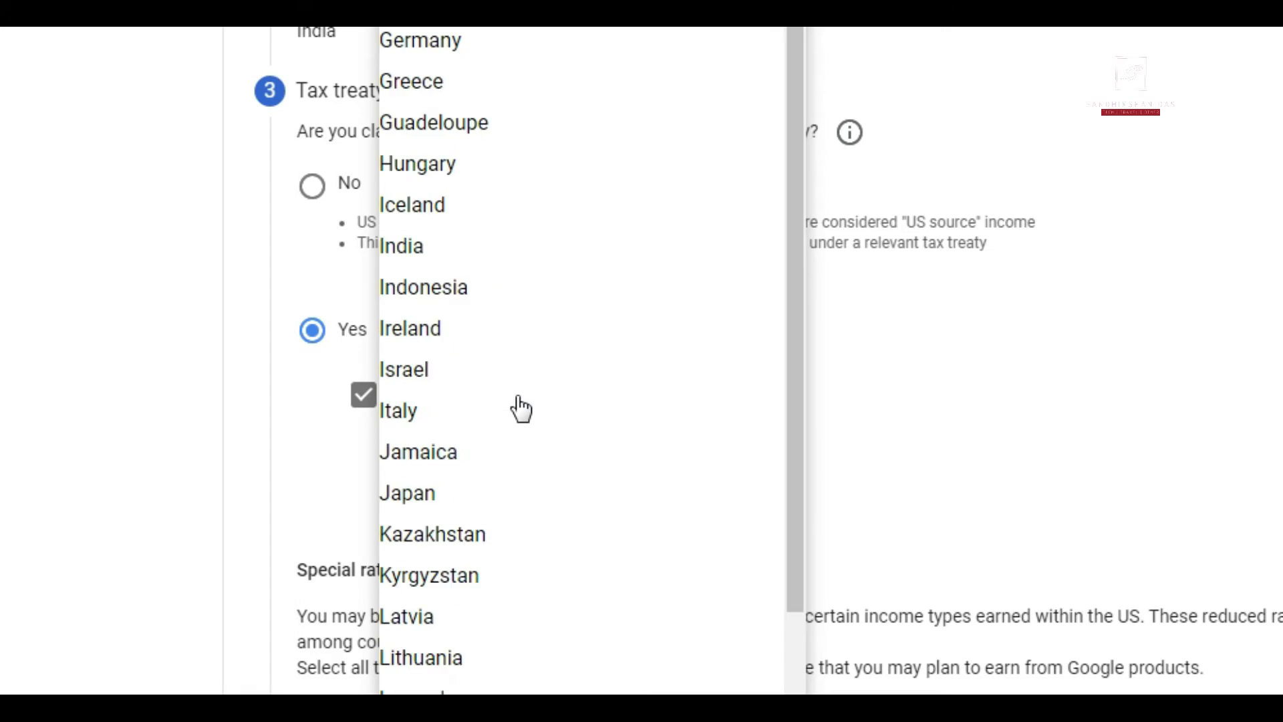
pyautogui.scroll(-5, 519, 409)
pyautogui.scroll(2, 519, 409)
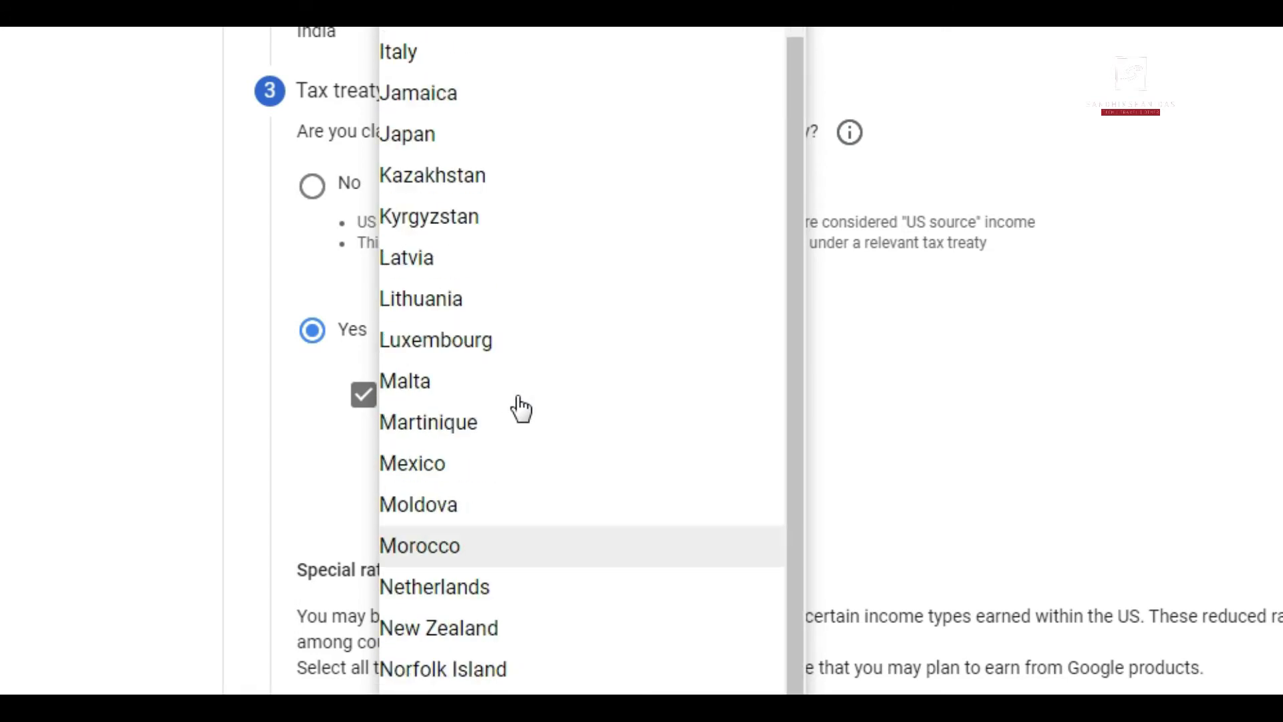
pyautogui.scroll(2, 519, 408)
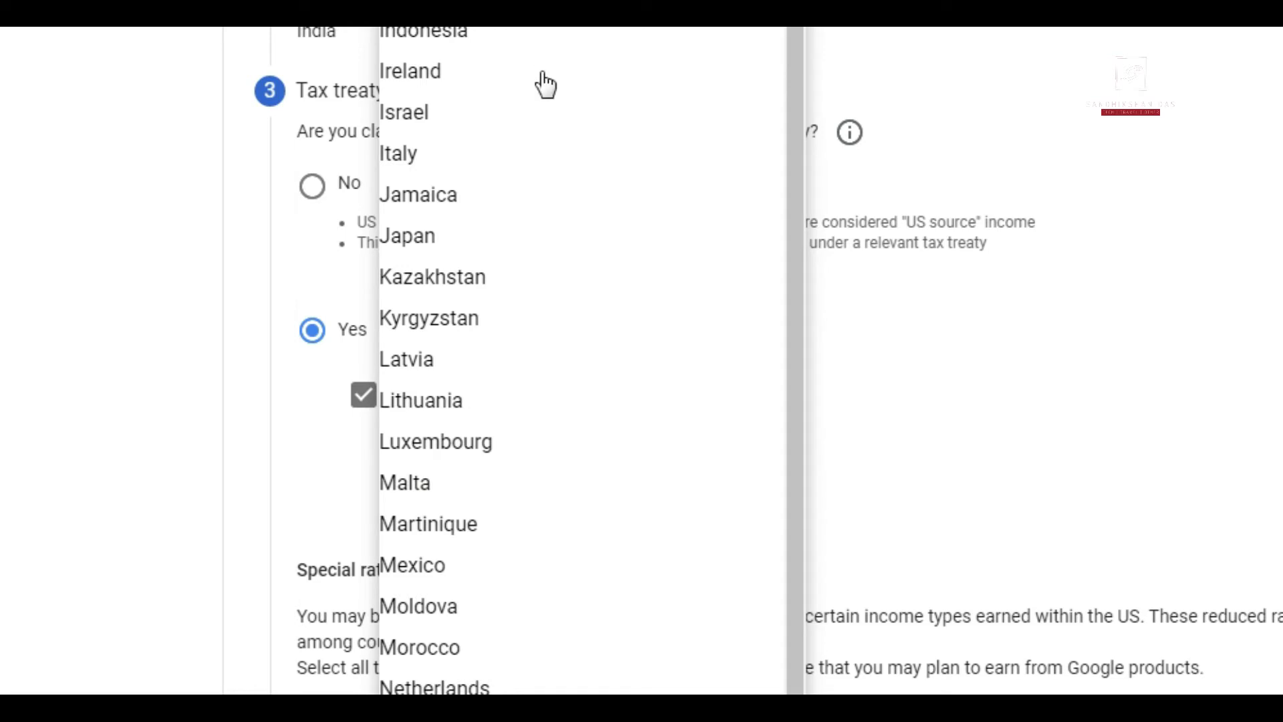
pyautogui.press('Escape')
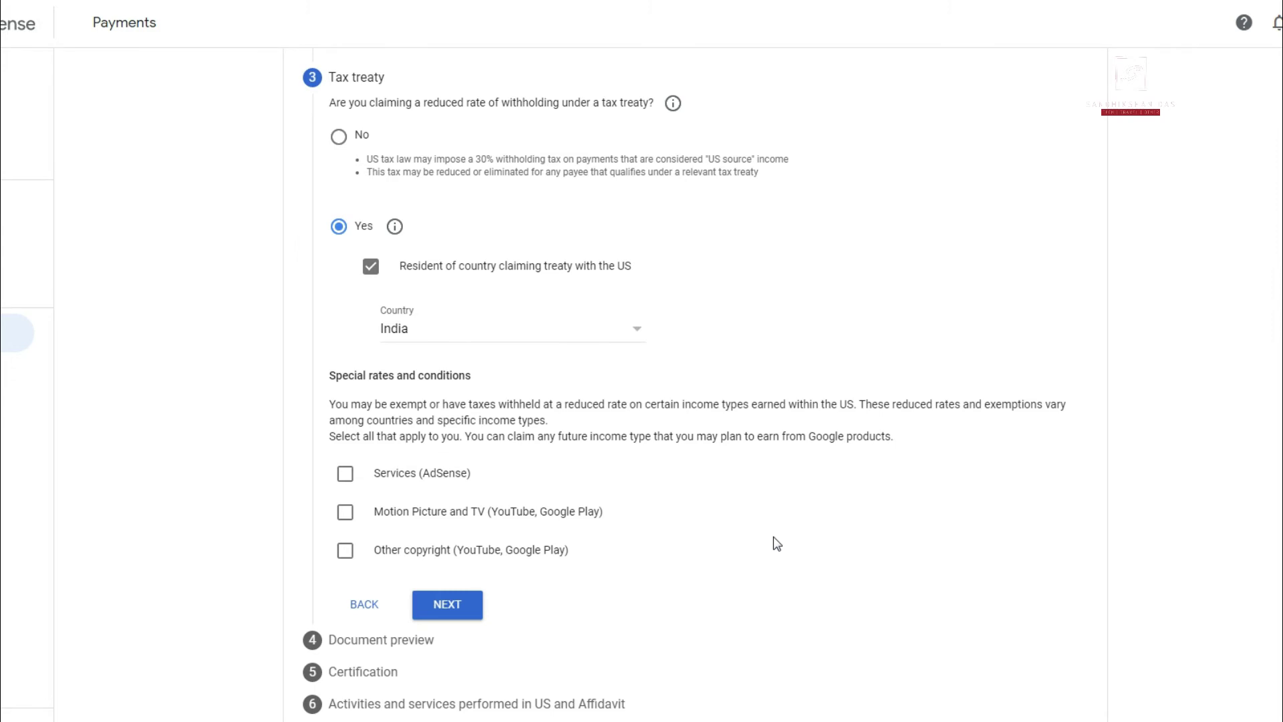
pyautogui.click(711, 209)
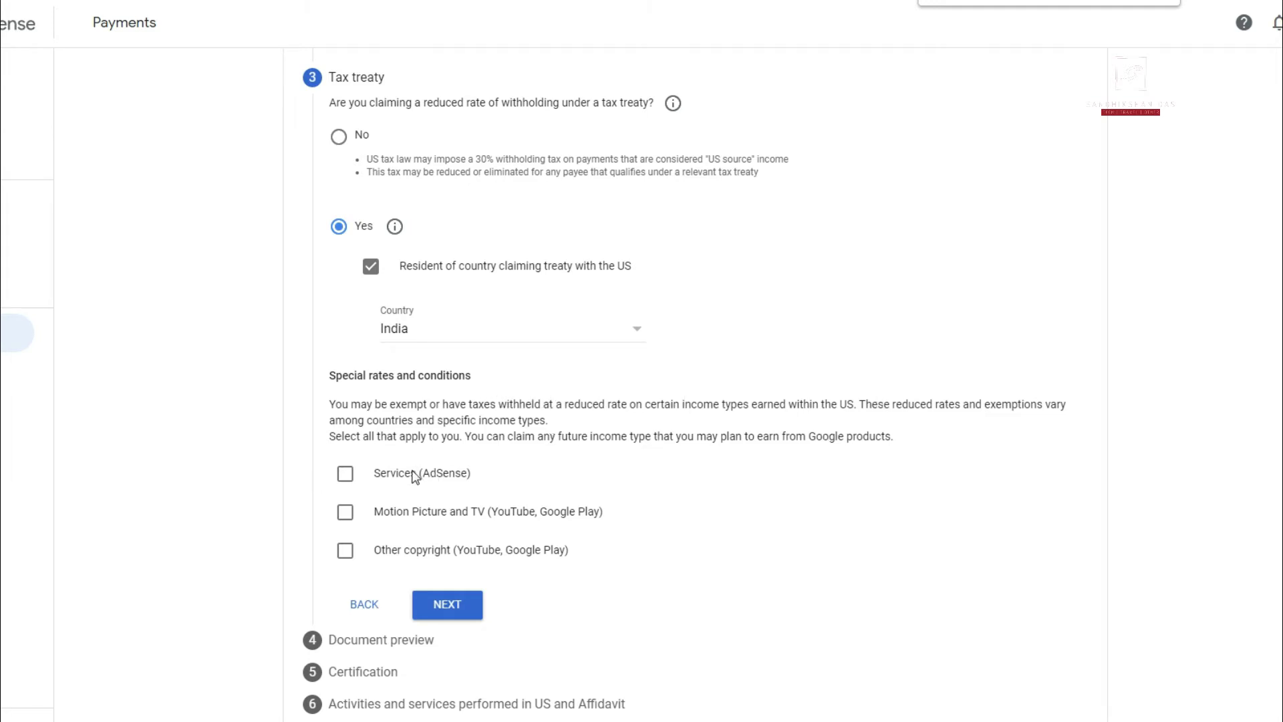
# Claim Services (AdSense) under Article 7 and paragraph 1 at the 0% reduced rate and confirm the treaty reason statement.
pyautogui.click(344, 474)
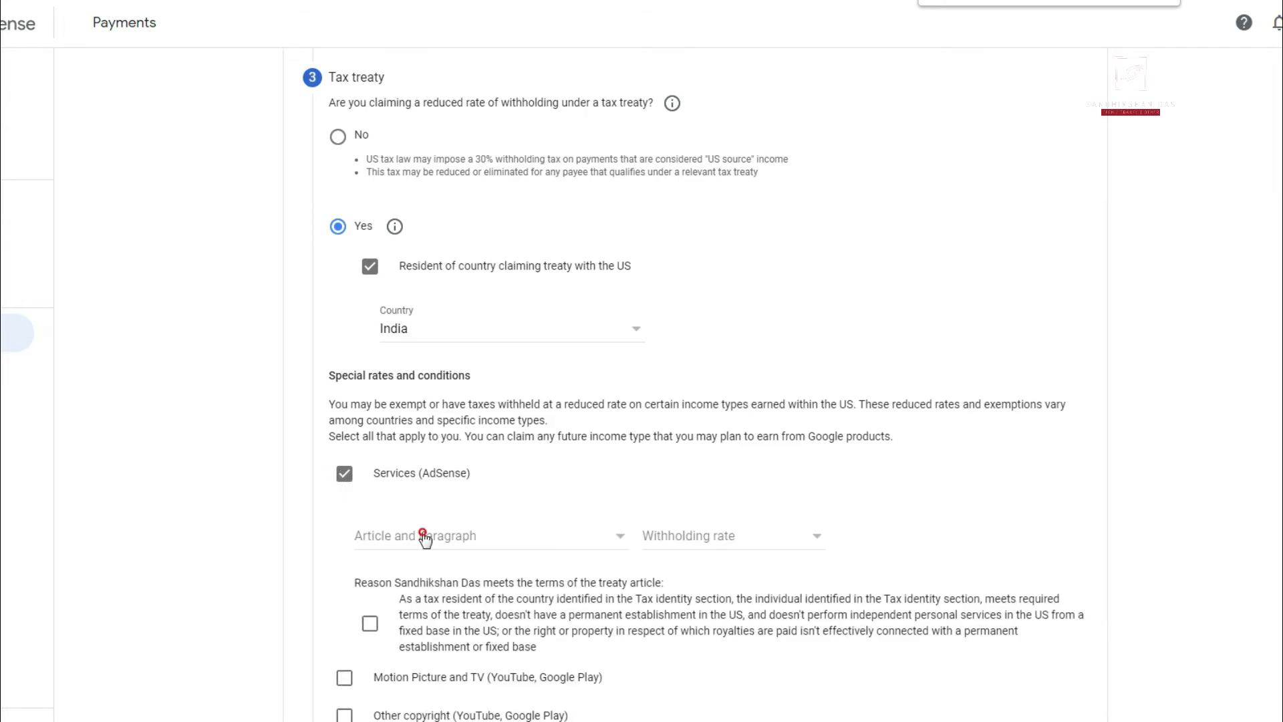
pyautogui.click(423, 535)
pyautogui.click(418, 562)
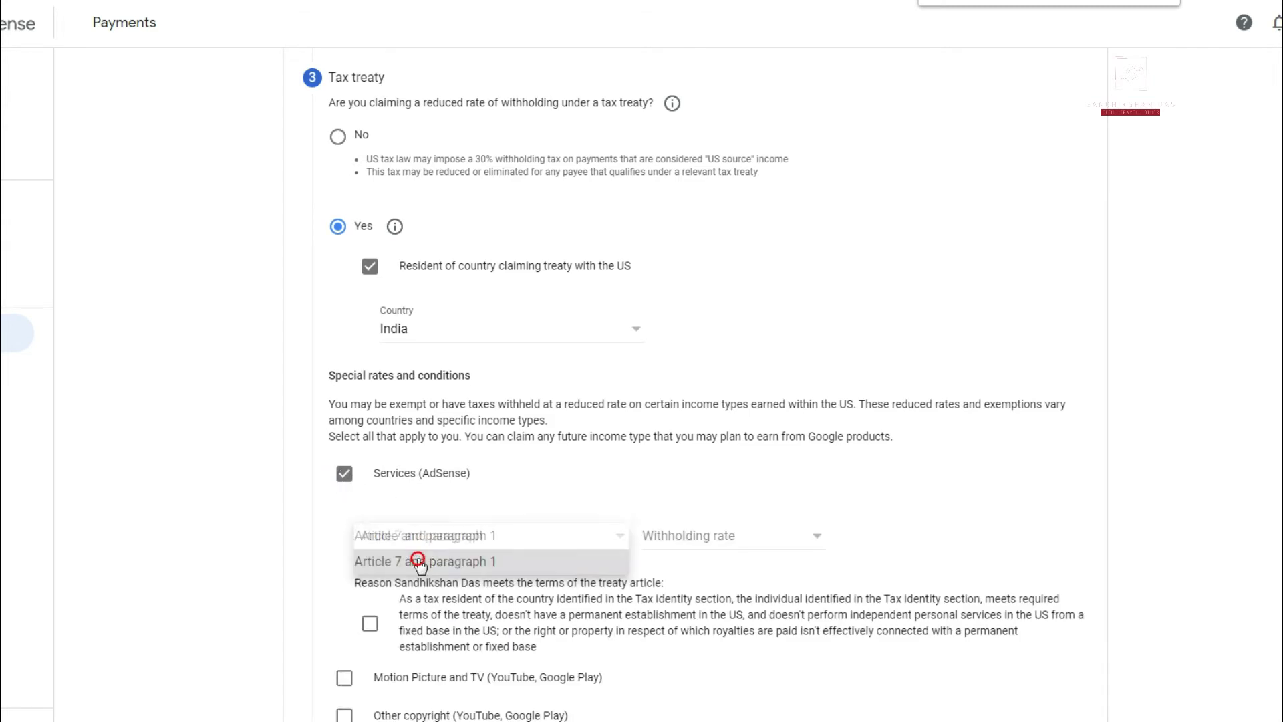
pyautogui.click(687, 541)
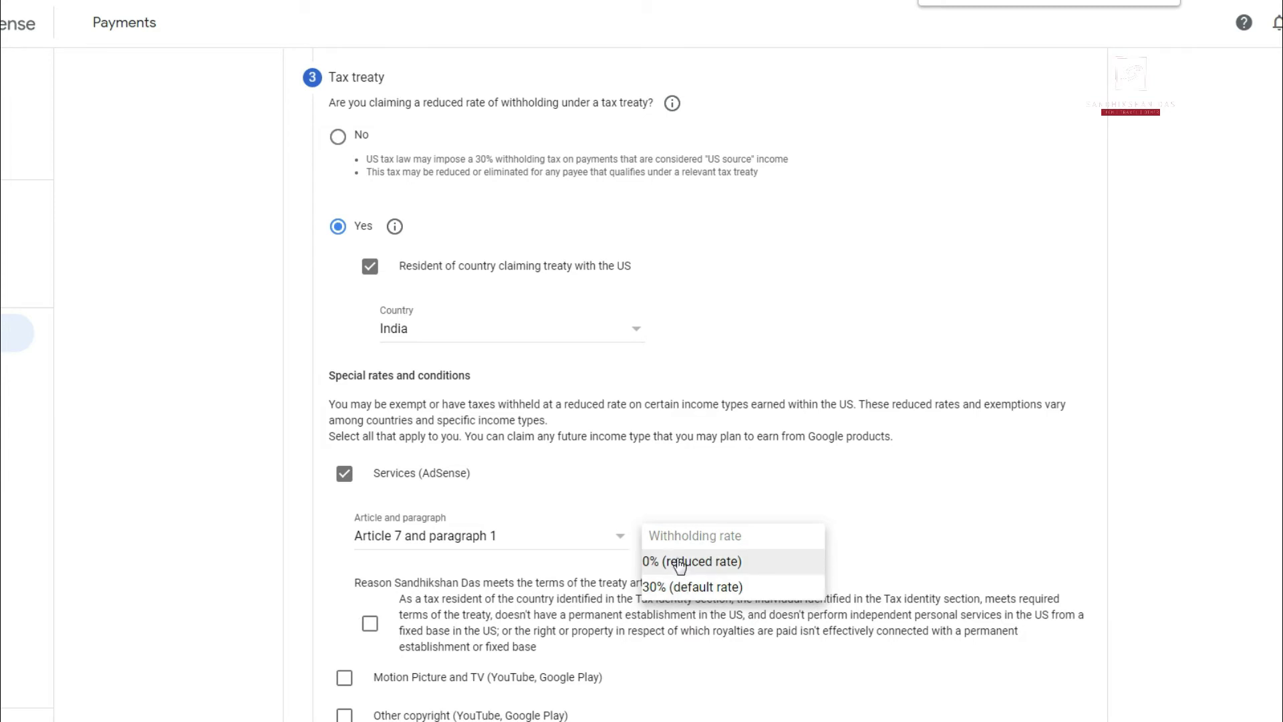
pyautogui.click(678, 562)
pyautogui.scroll(-2, 368, 477)
pyautogui.click(369, 464)
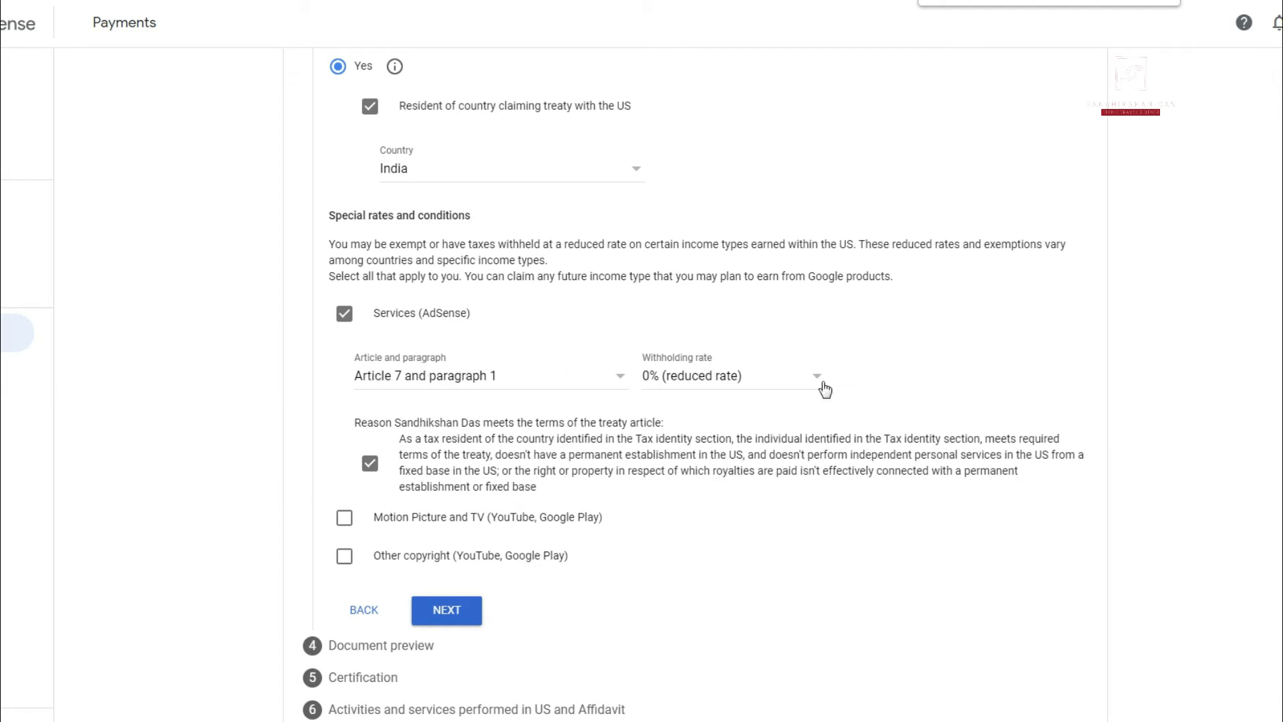
# Claim Motion Picture and TV under Article 12 and paragraph 2A II at the 15% reduced rate and confirm its treaty reason statement.
pyautogui.click(347, 520)
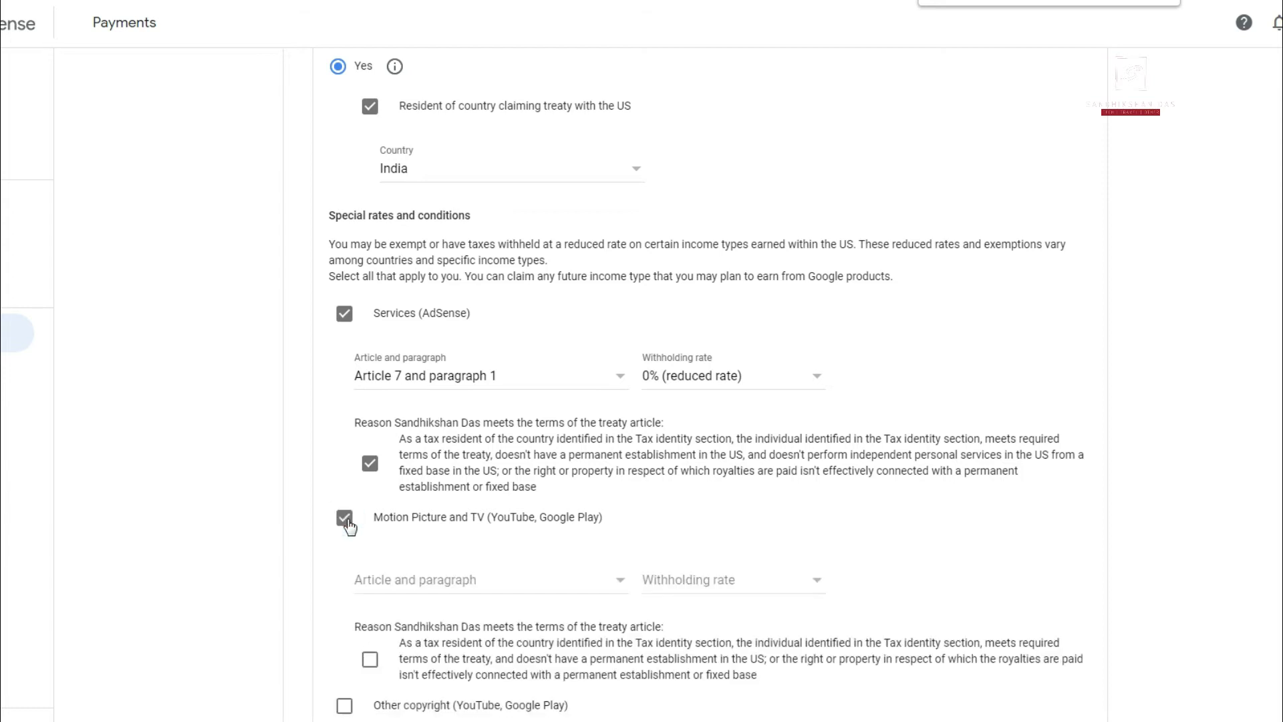
pyautogui.click(449, 577)
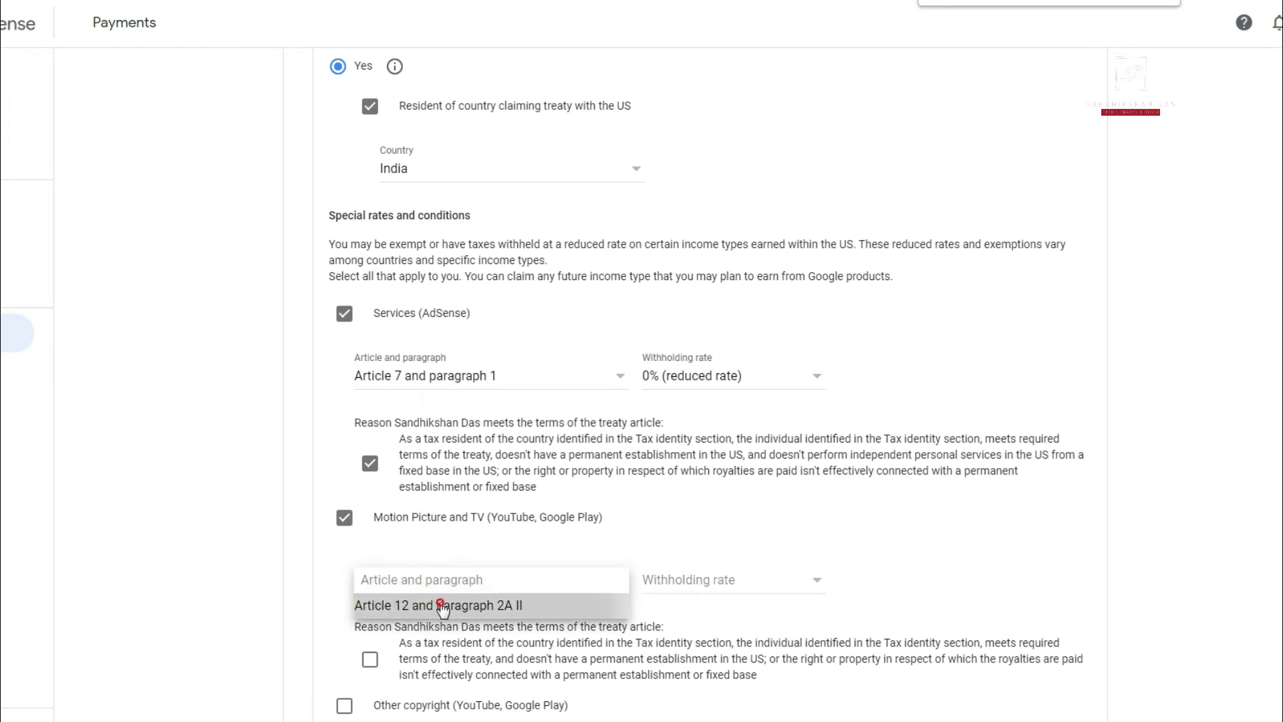
pyautogui.click(443, 607)
pyautogui.click(675, 581)
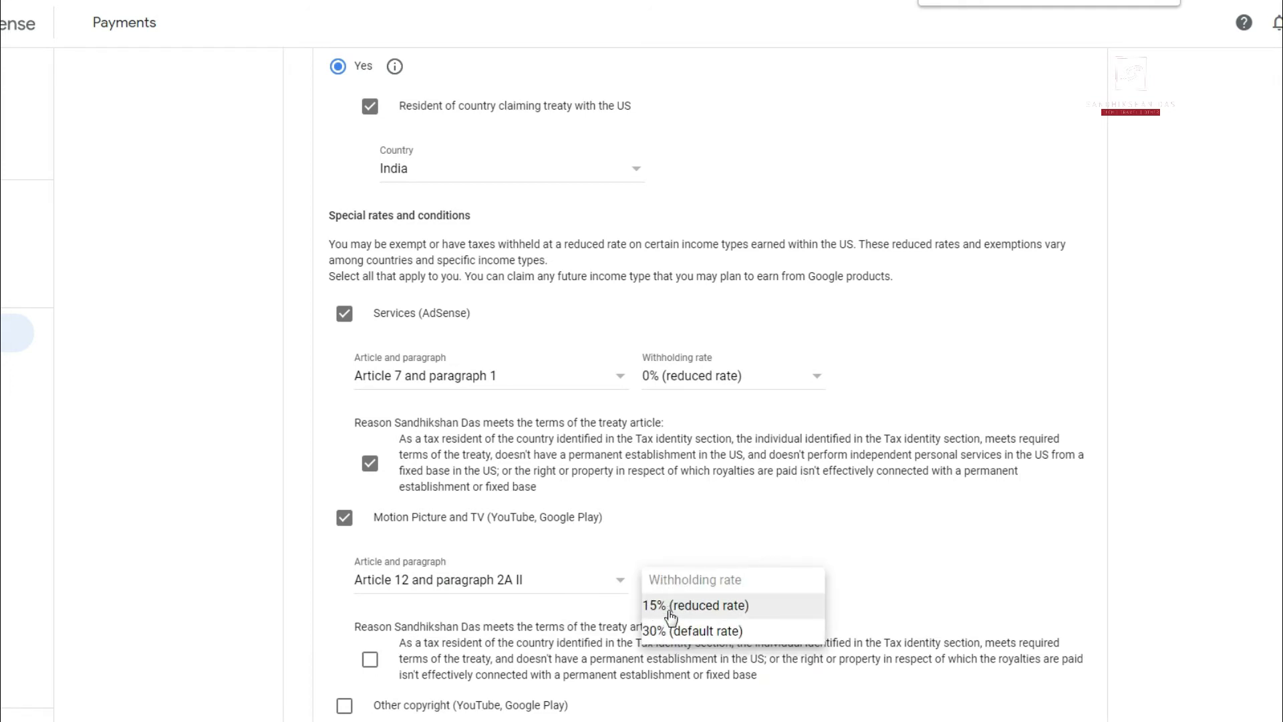
pyautogui.click(671, 606)
pyautogui.scroll(-1, 671, 615)
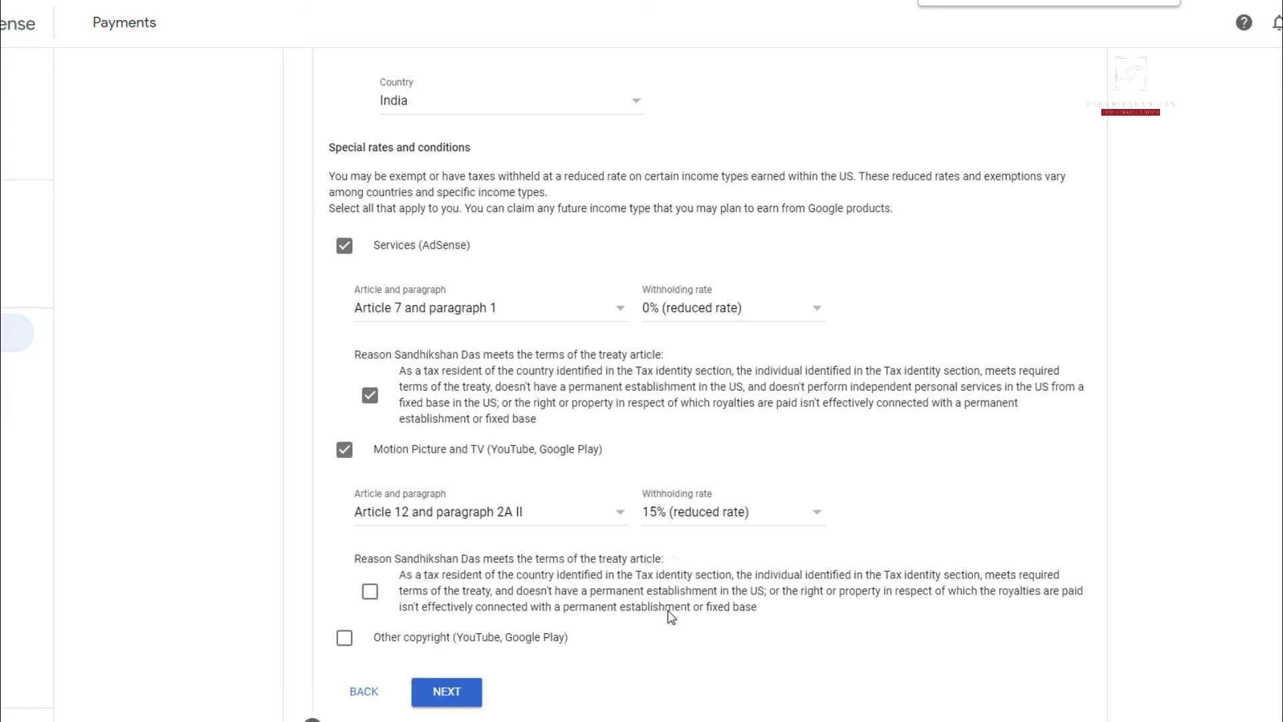
pyautogui.scroll(-1, 671, 614)
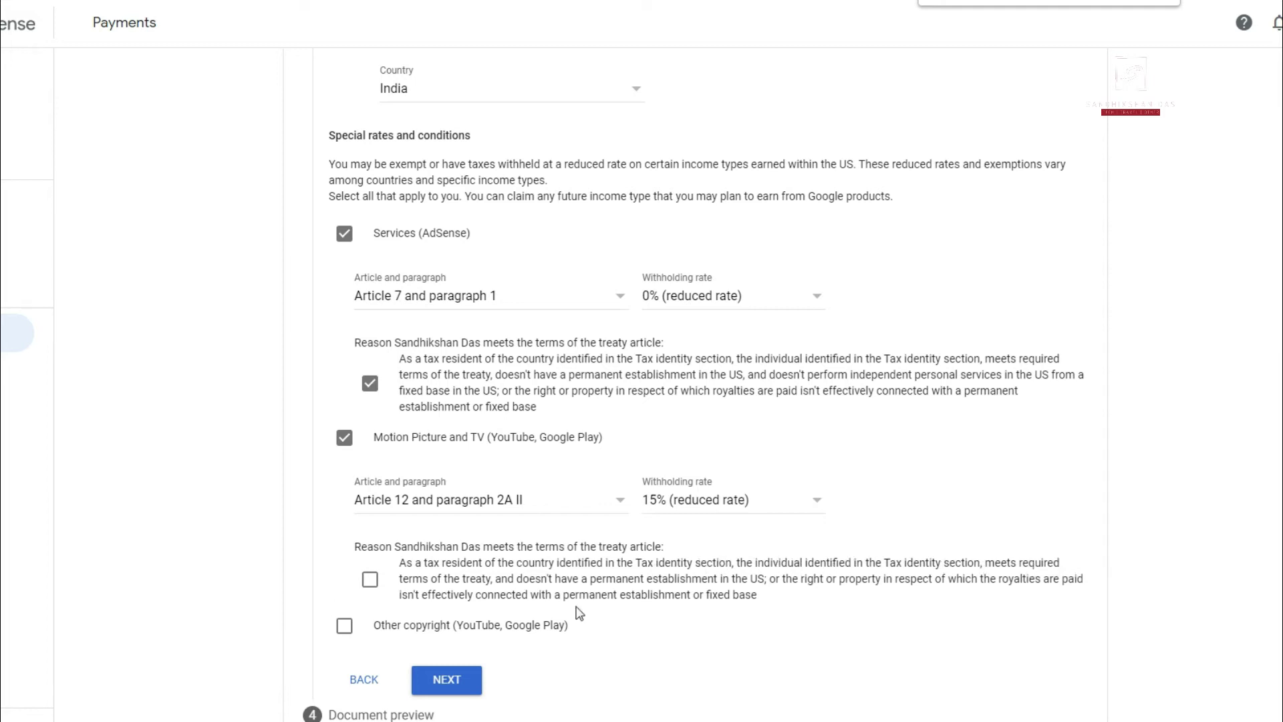
pyautogui.click(370, 580)
# Claim Other copyright under Article 12 and paragraph 2A II at 15% with its reason statement confirmed, and continue to the document preview.
pyautogui.click(344, 628)
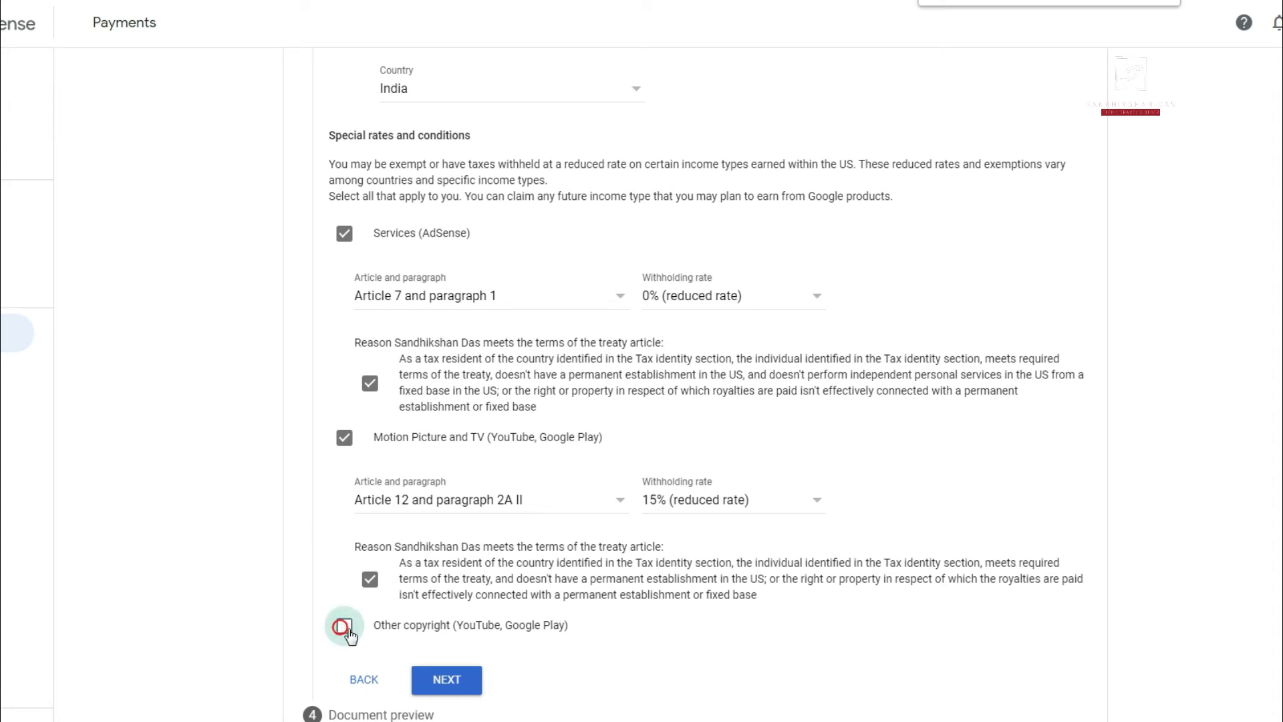
pyautogui.scroll(-2, 348, 634)
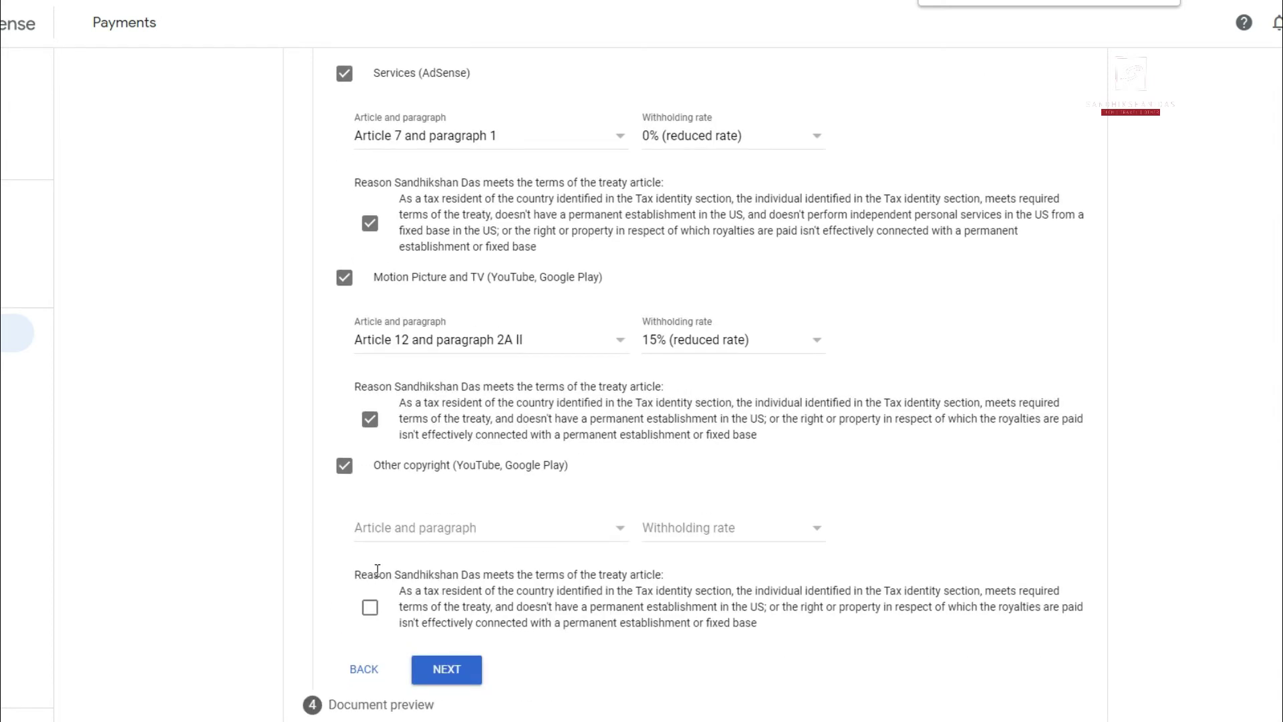
pyautogui.click(410, 527)
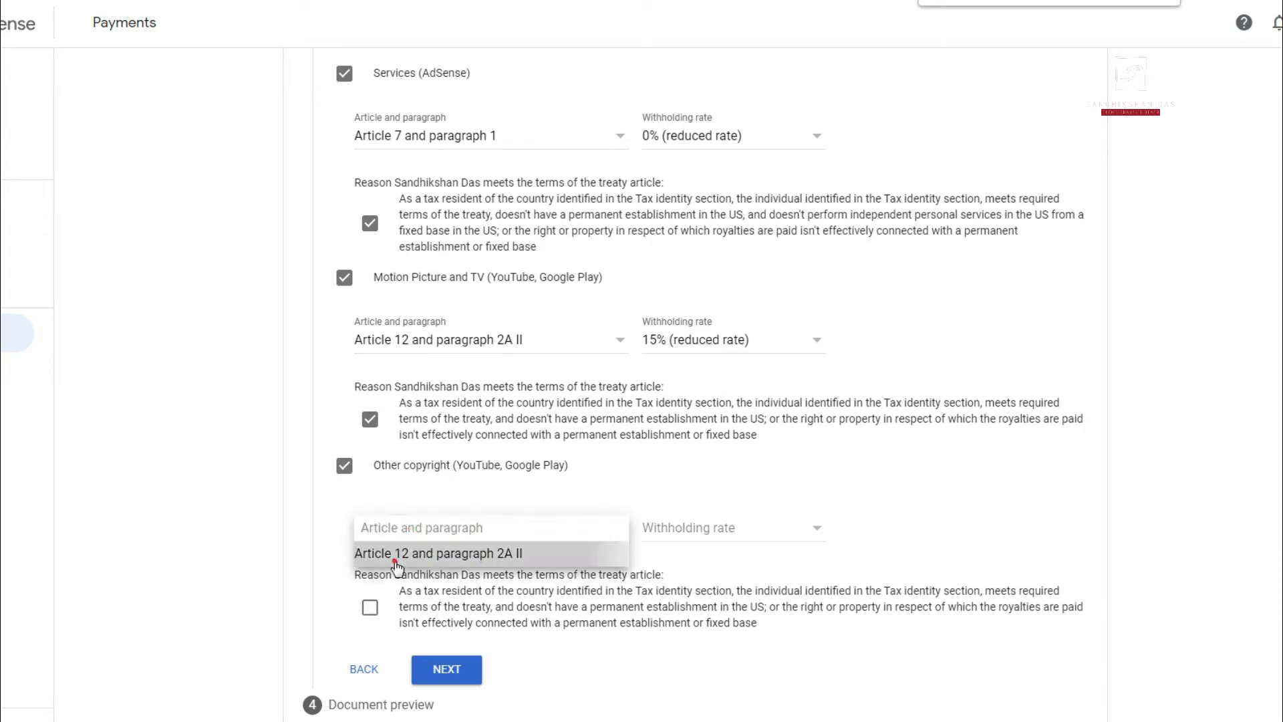
pyautogui.click(396, 561)
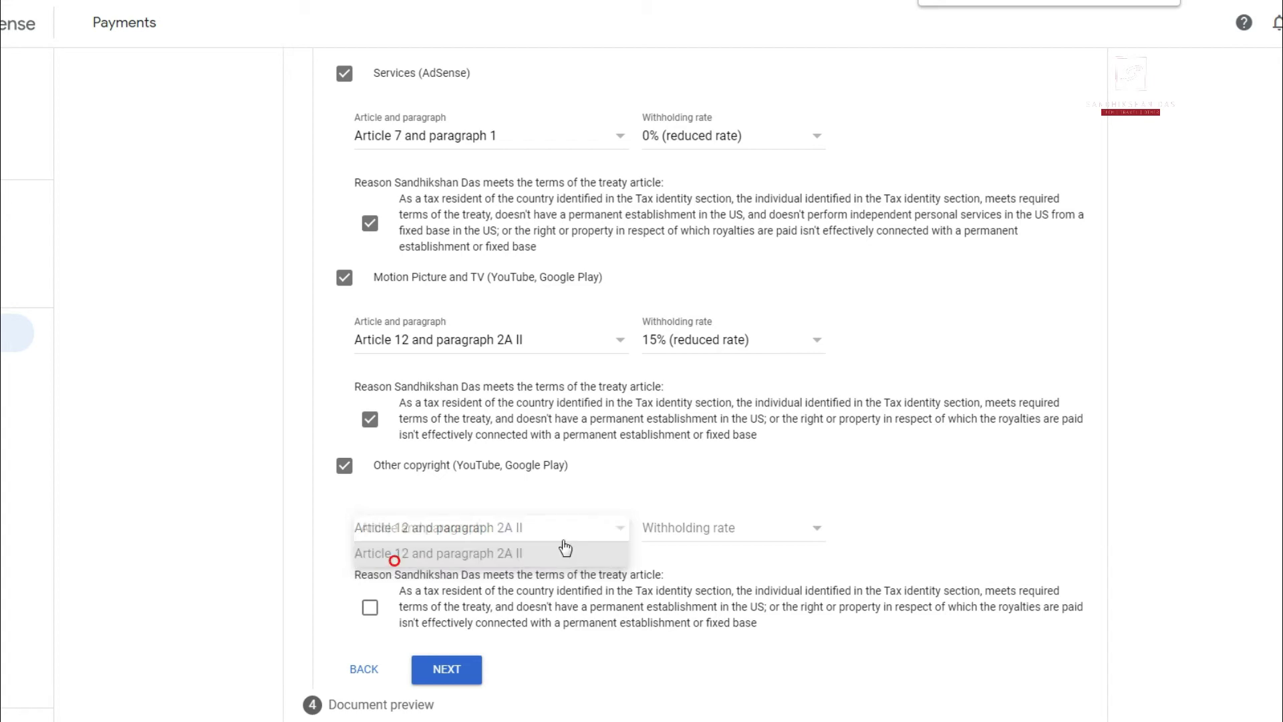
pyautogui.click(643, 533)
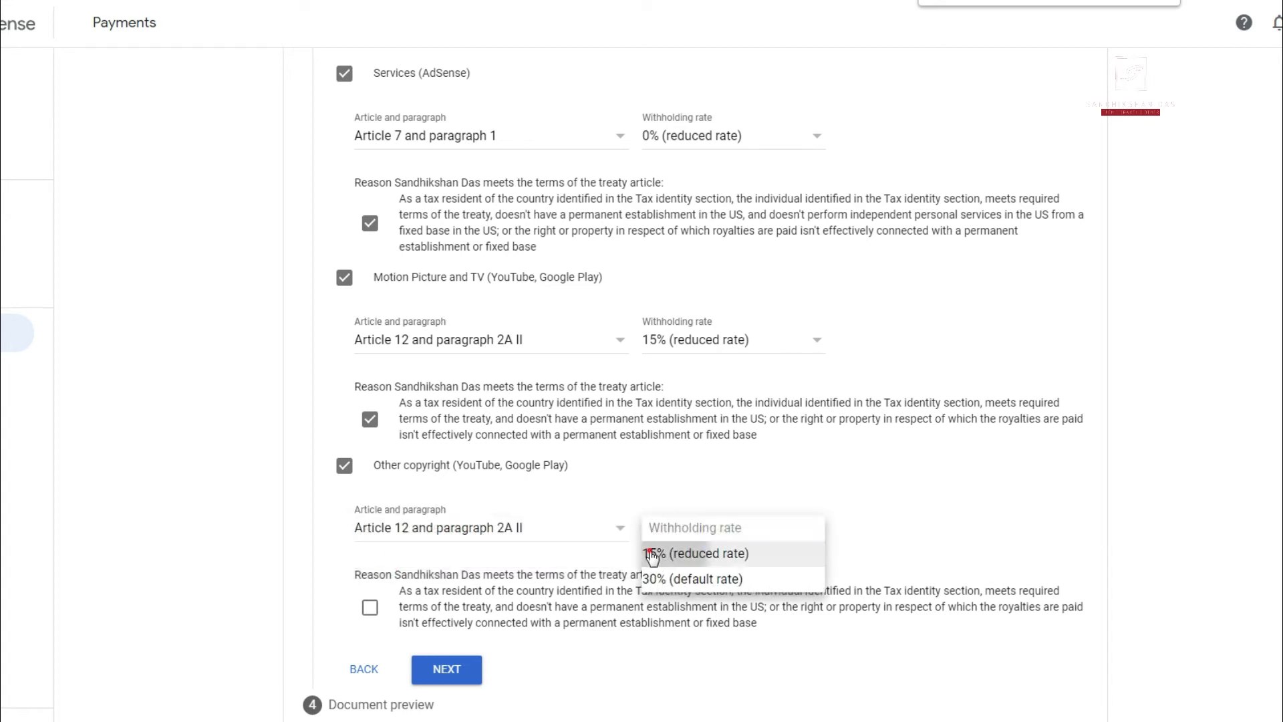
pyautogui.click(652, 555)
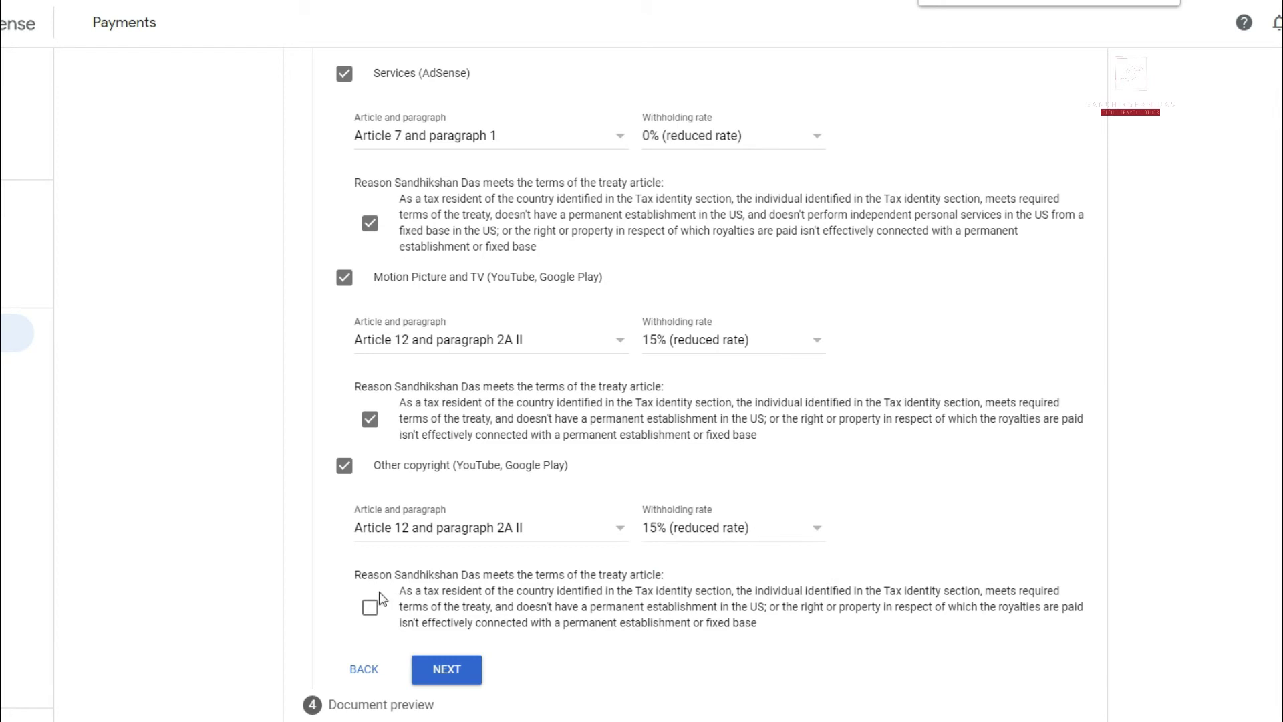
pyautogui.click(371, 609)
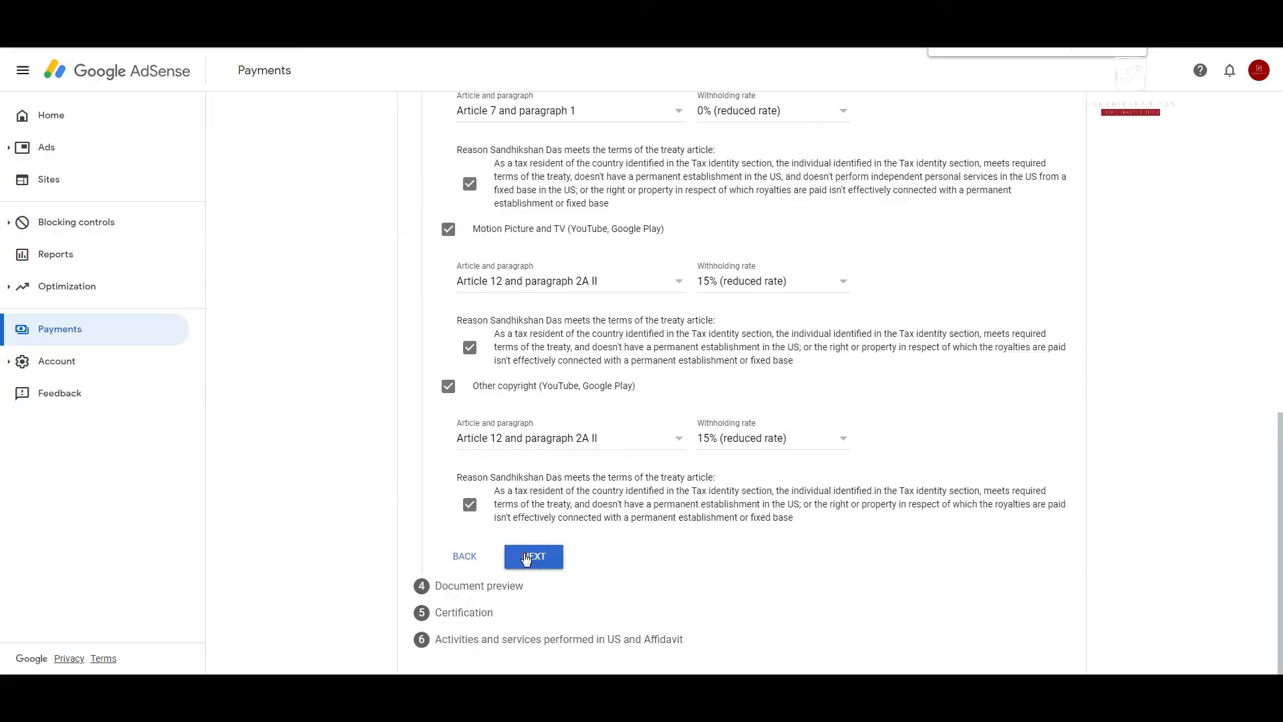
pyautogui.click(526, 559)
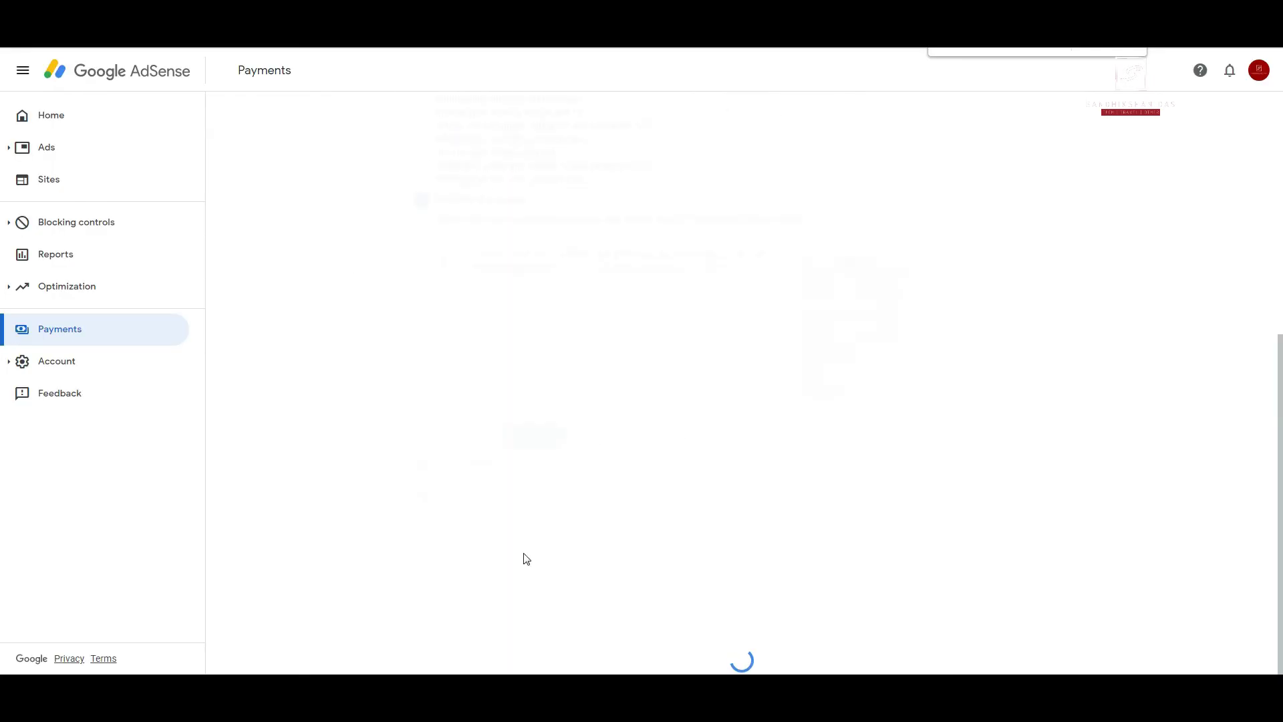
pyautogui.scroll(2, 640, 416)
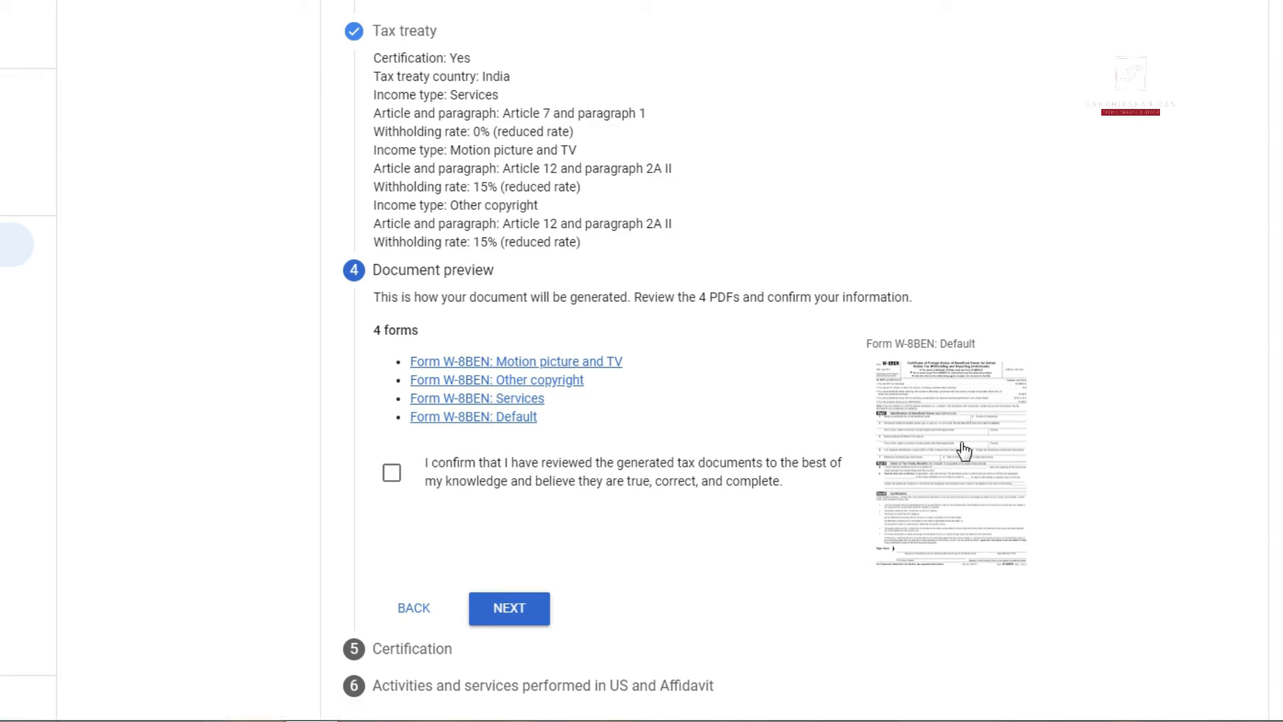
# Confirm that the four generated W-8BEN documents have been reviewed and are true, correct and complete, and continue to the certification.
pyautogui.click(391, 476)
pyautogui.click(932, 469)
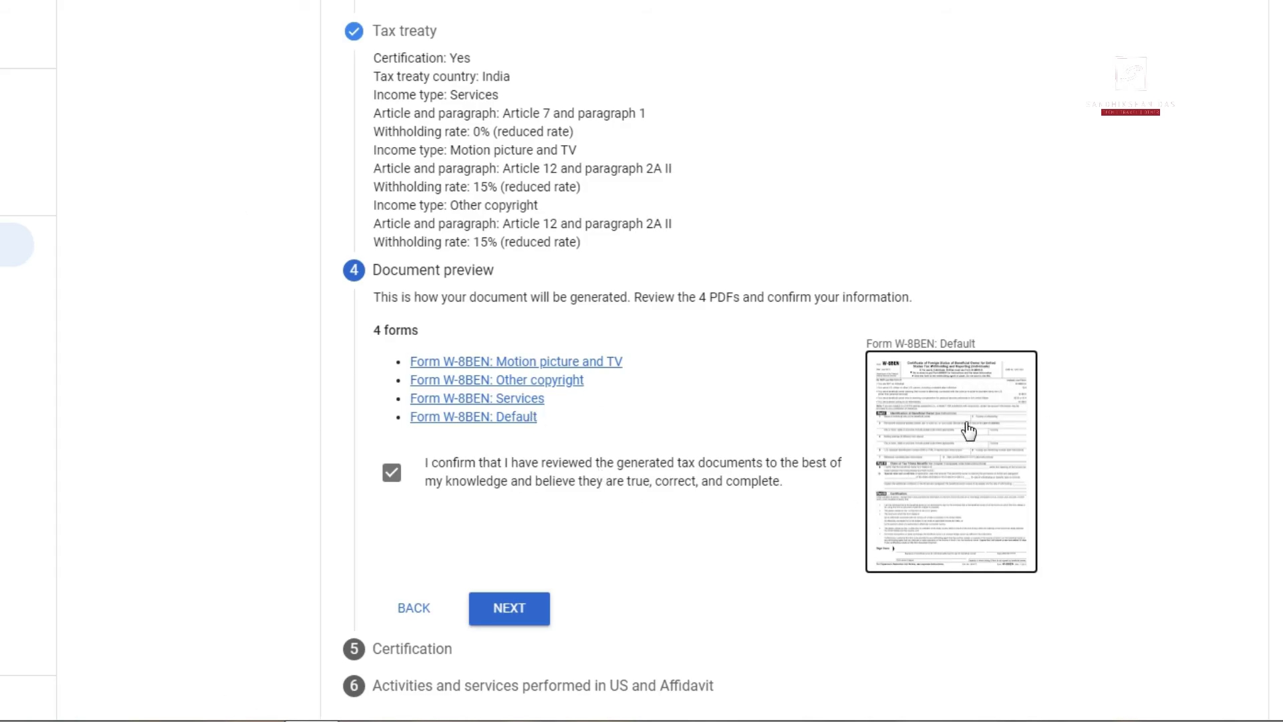
pyautogui.click(506, 610)
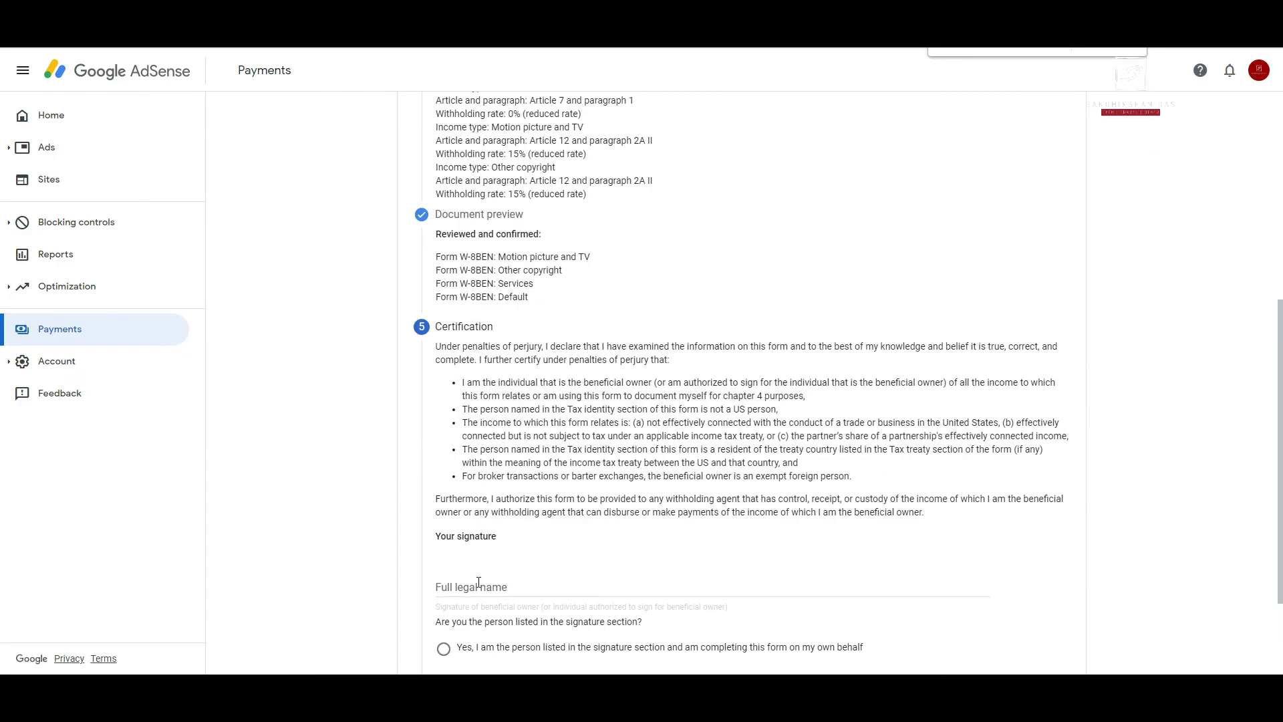
# Sign the certification with the beneficial owner's full legal name, declare completing the form on one's own behalf, and continue.
pyautogui.scroll(-2, 477, 574)
pyautogui.click(505, 451)
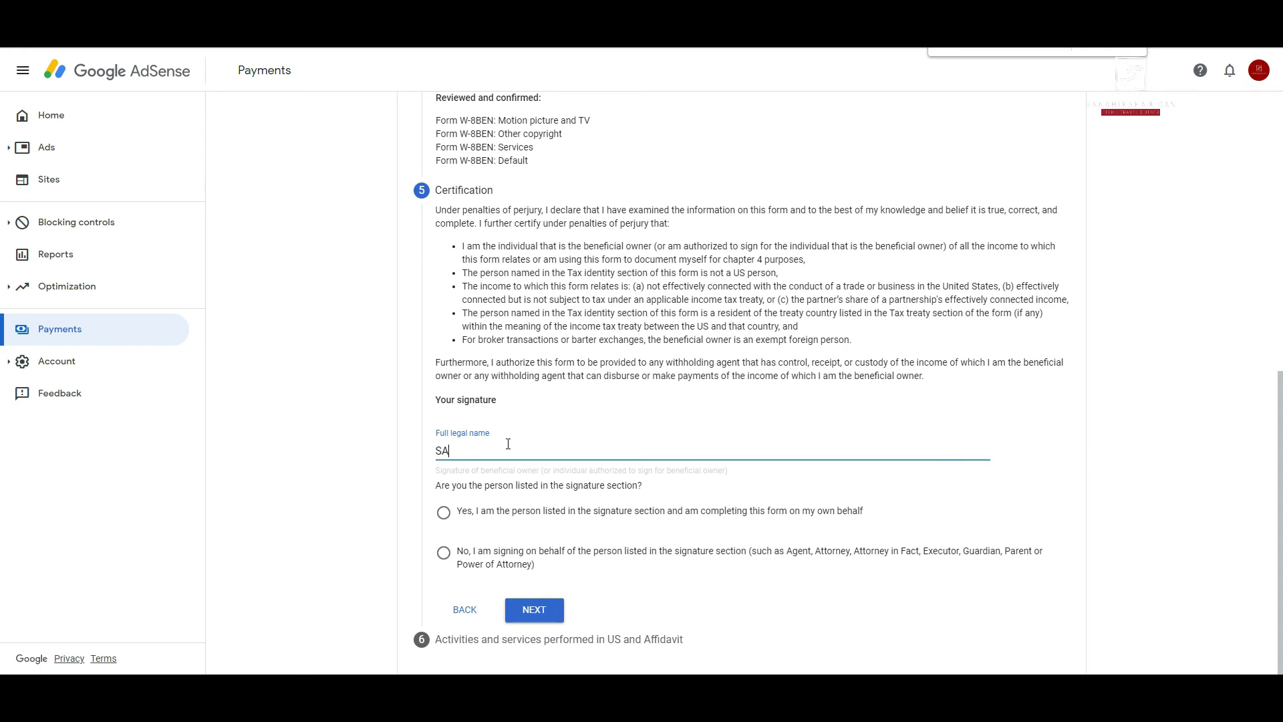
pyautogui.write('SANDHIKSHAN DAS')
pyautogui.click(444, 514)
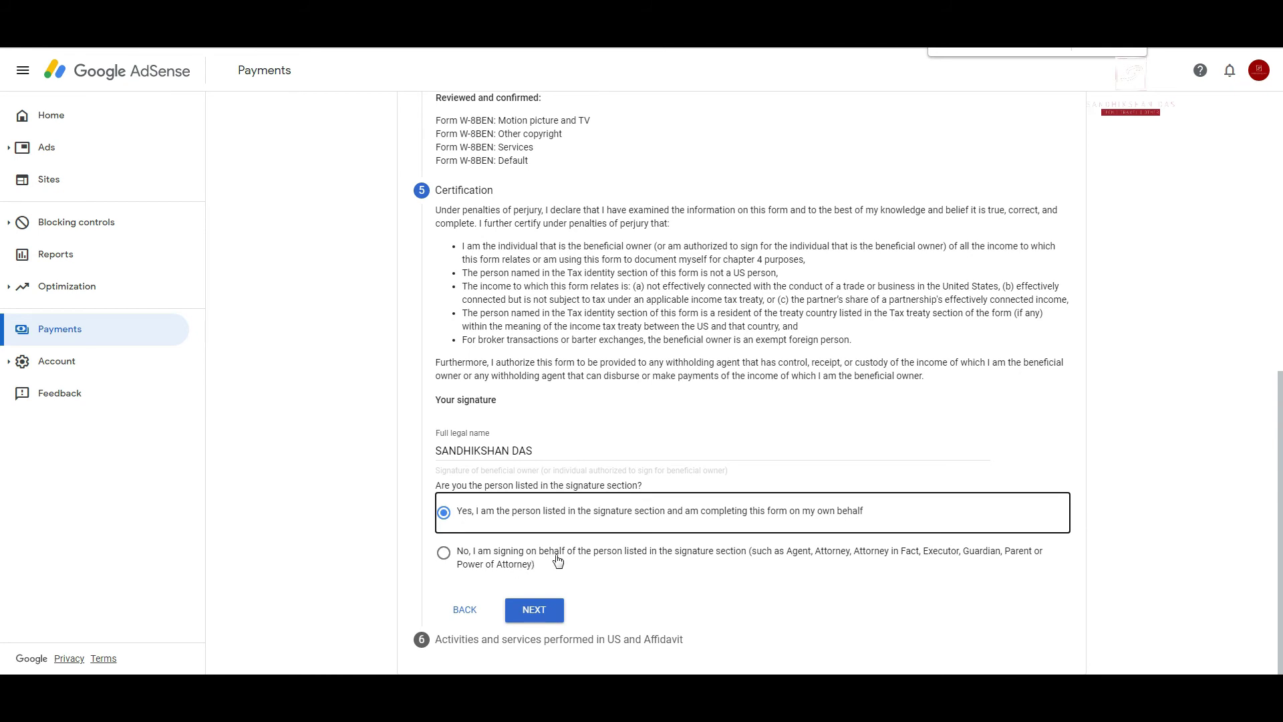
pyautogui.click(522, 614)
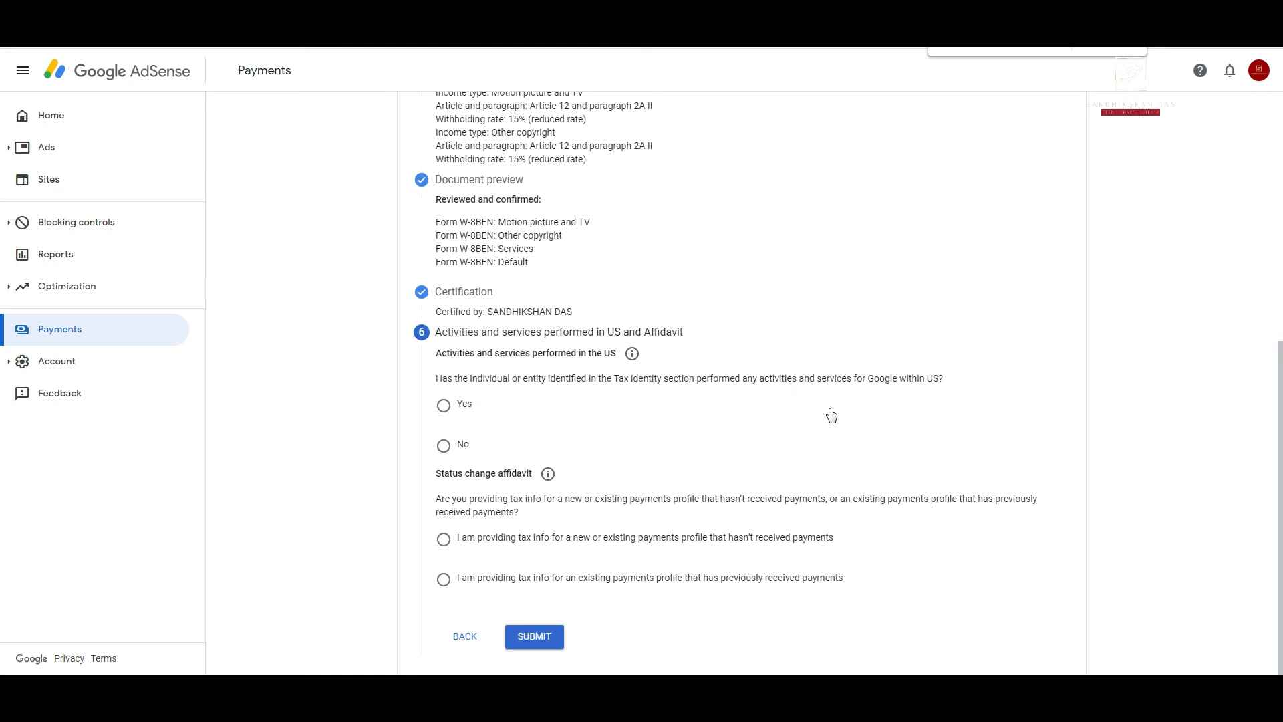
# Answer No to activities and services performed for Google within the US and certify that services are performed solely outside the US.
pyautogui.click(444, 444)
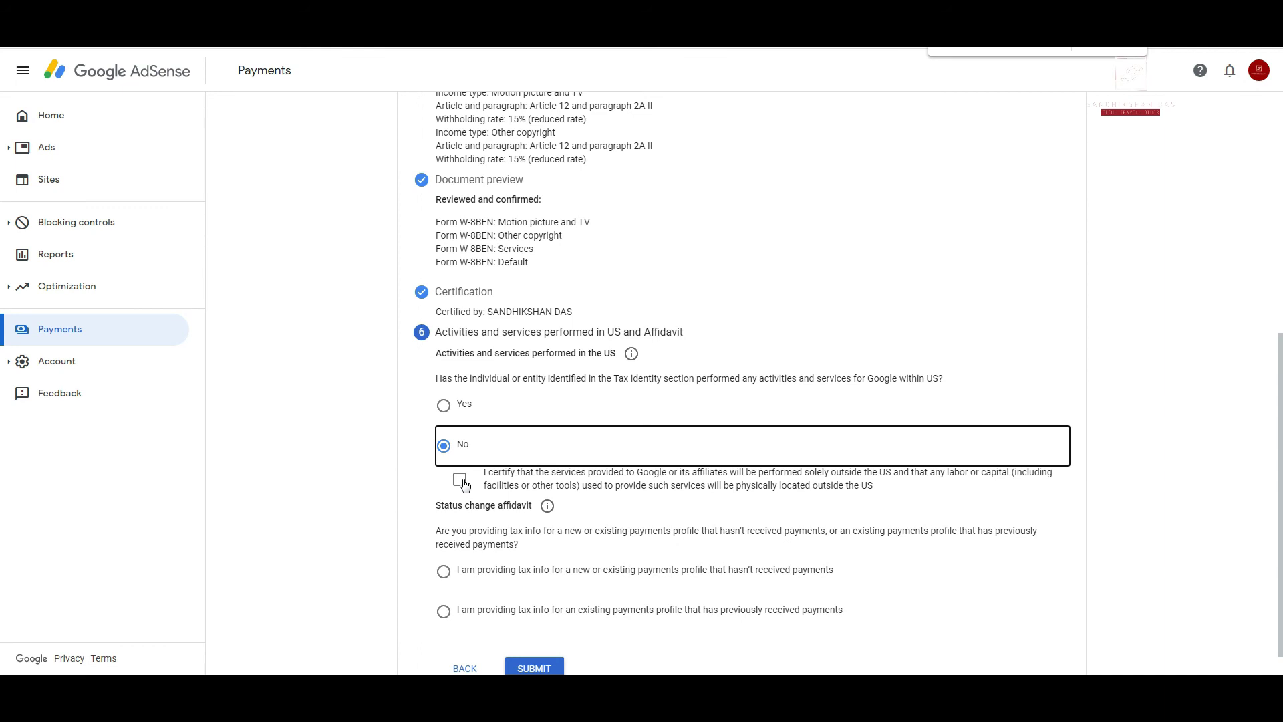
pyautogui.click(460, 479)
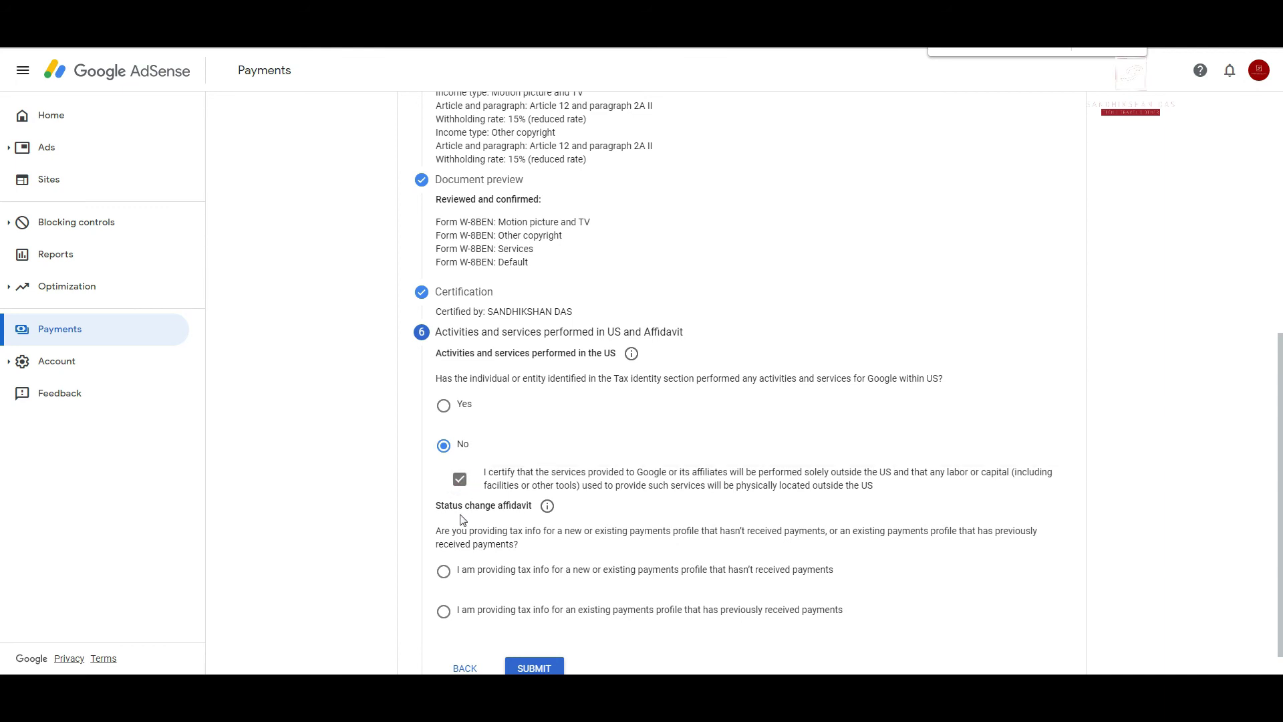
# Choose an existing payments profile that has previously received payments, accept the unchanged-information declaration with Changes left blank, and submit the form.
pyautogui.scroll(-1, 462, 519)
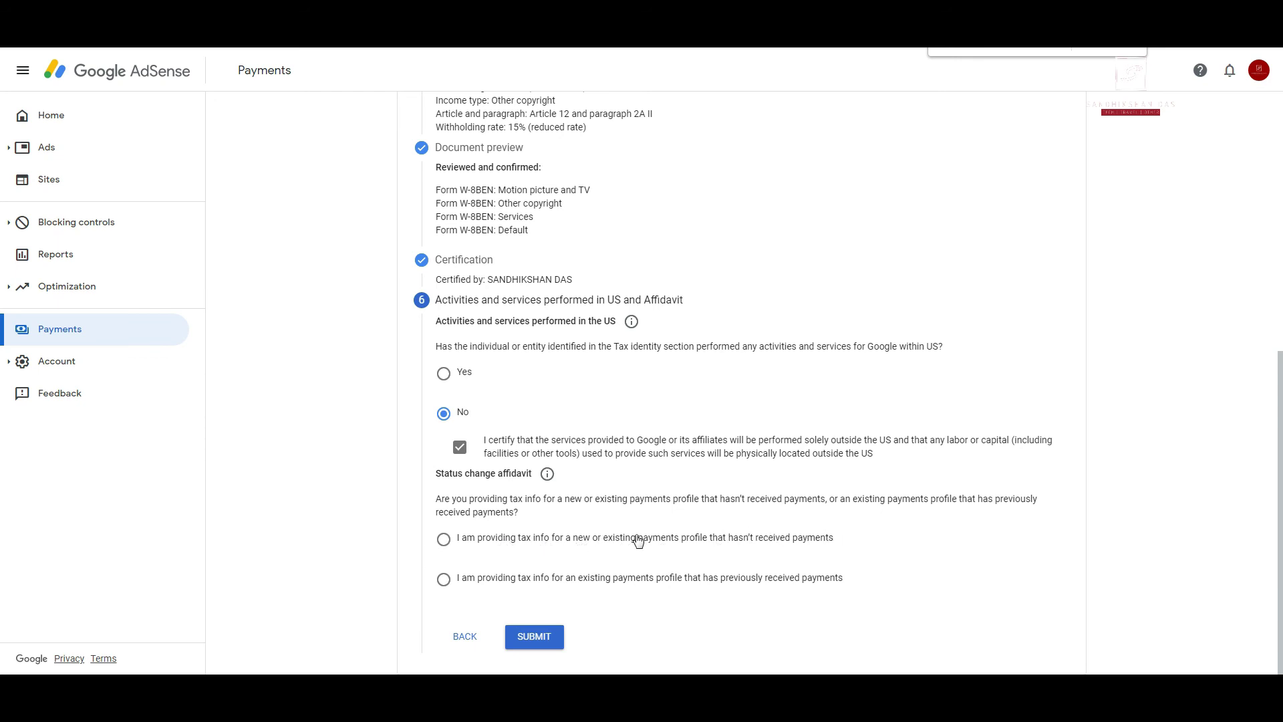
pyautogui.click(442, 583)
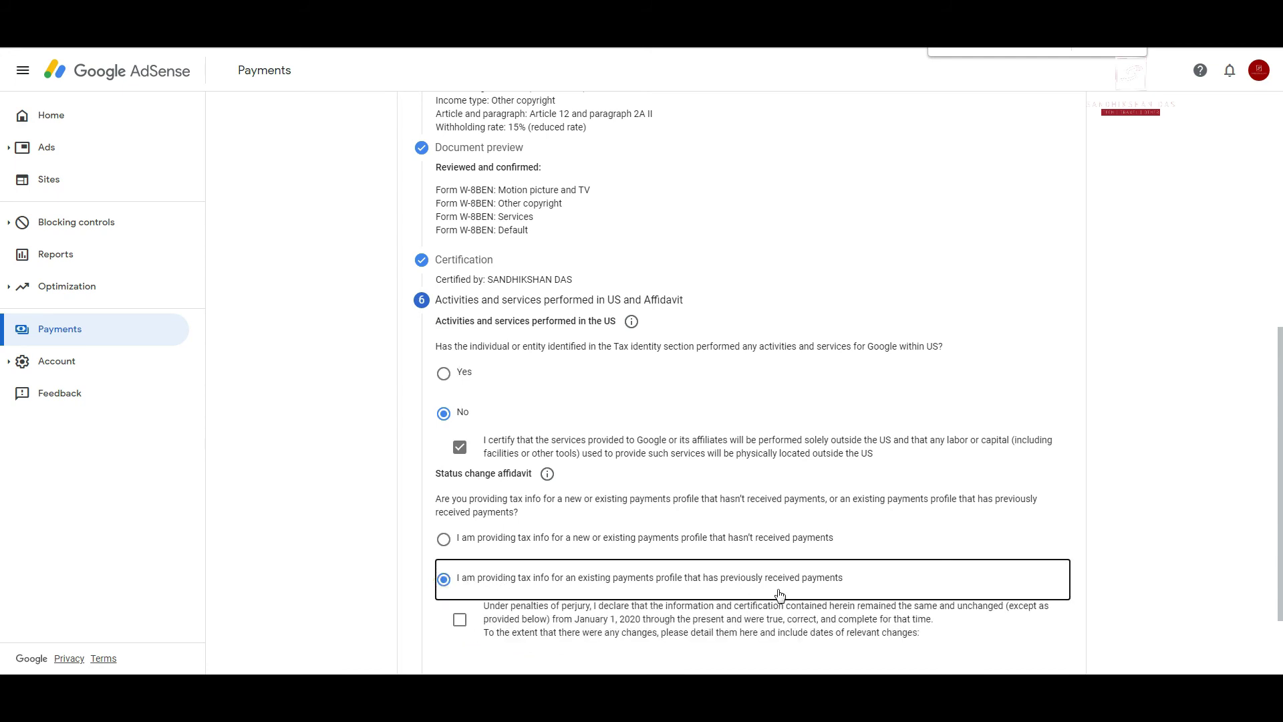
pyautogui.scroll(-2, 779, 594)
pyautogui.click(461, 514)
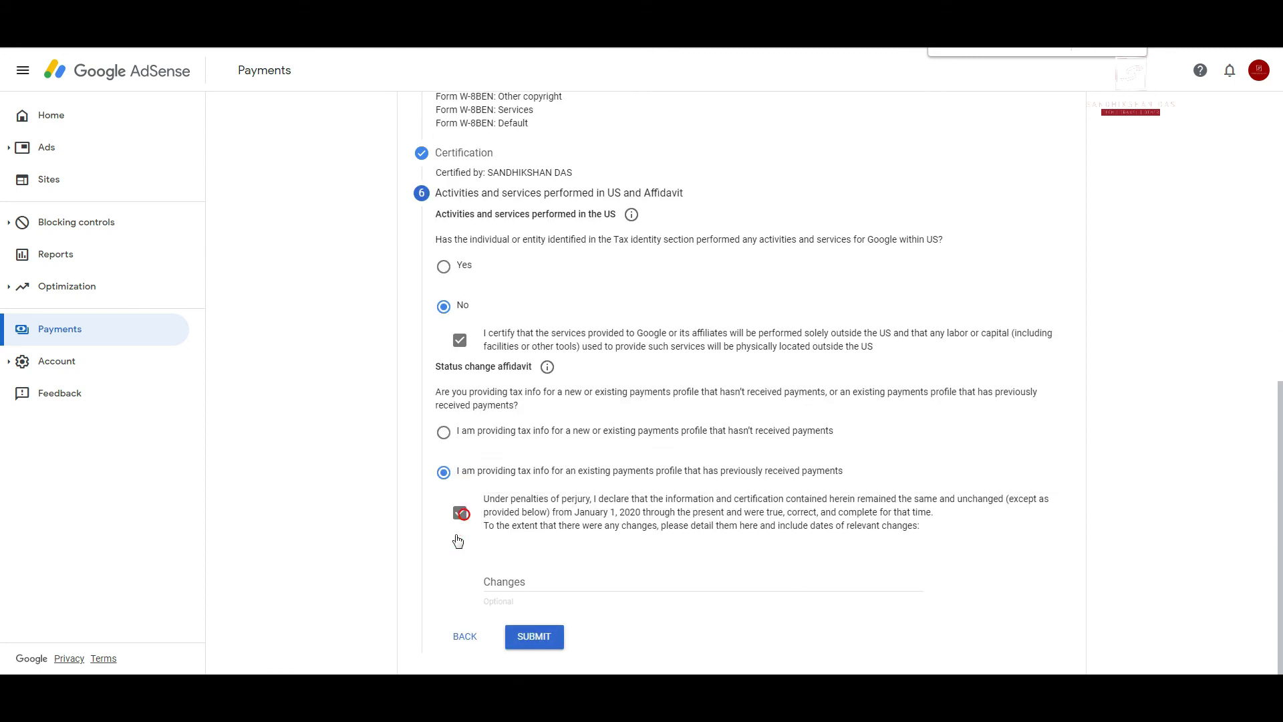
pyautogui.click(536, 586)
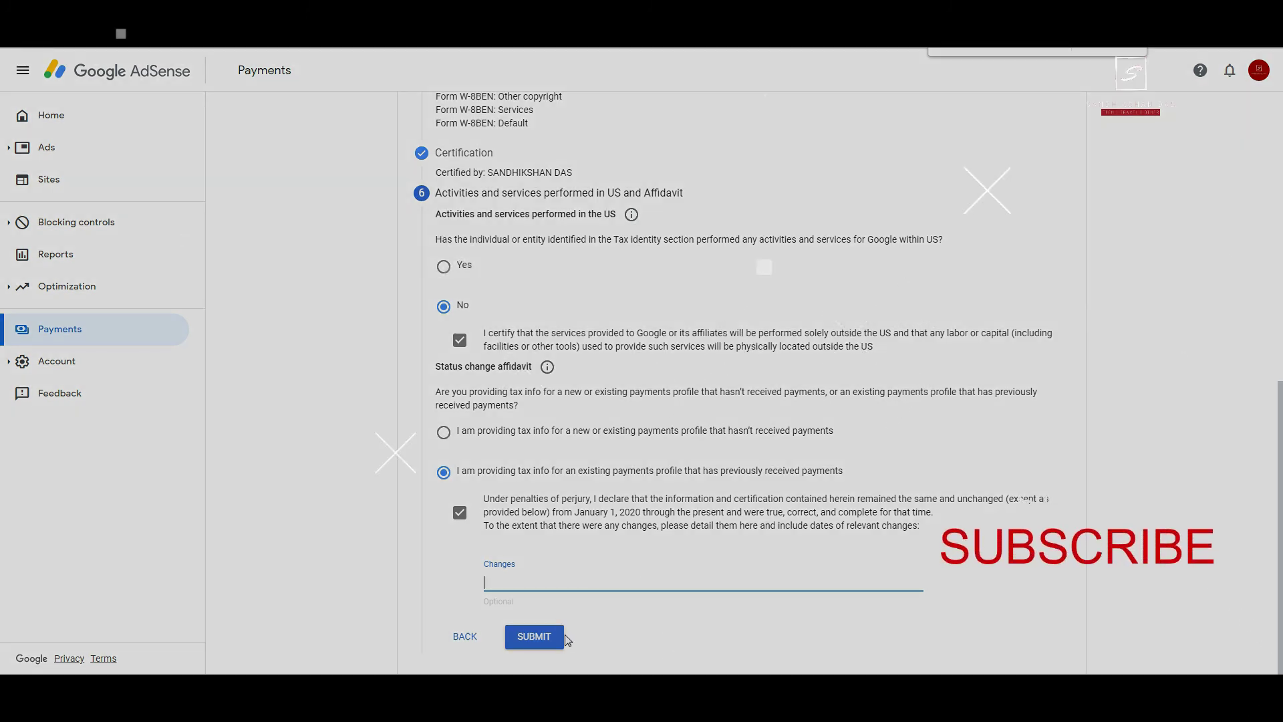
pyautogui.click(535, 637)
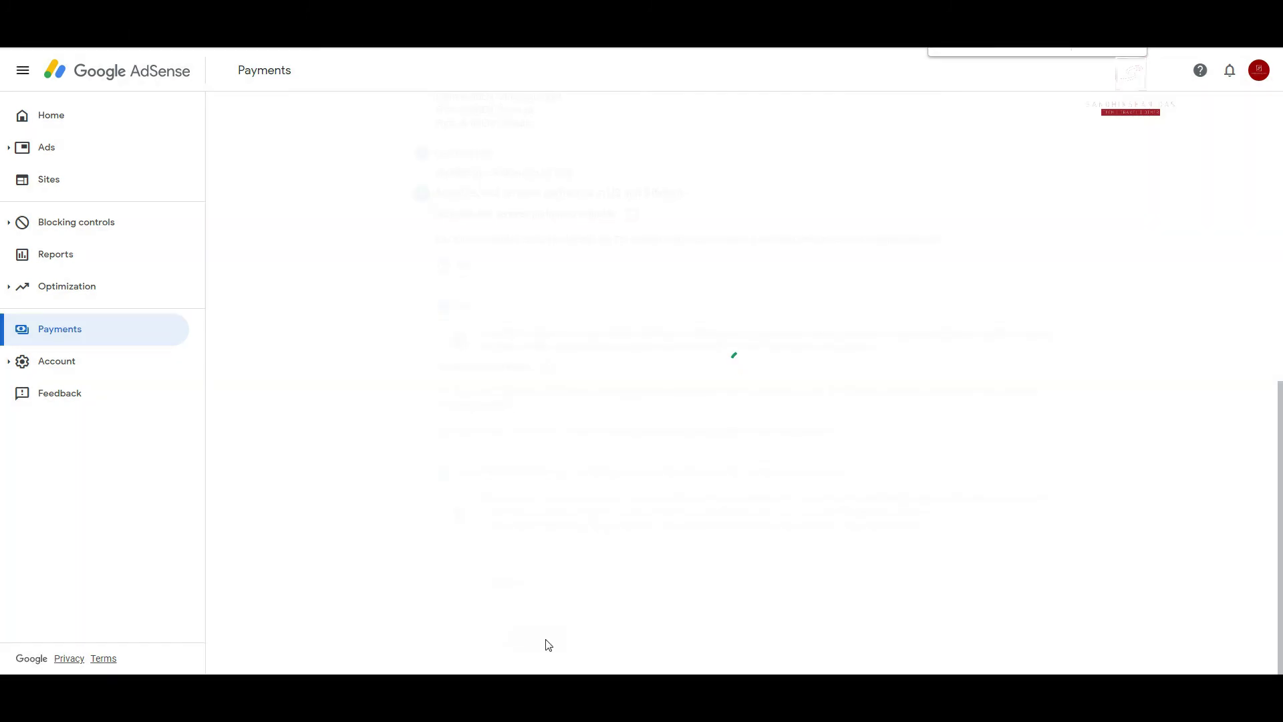